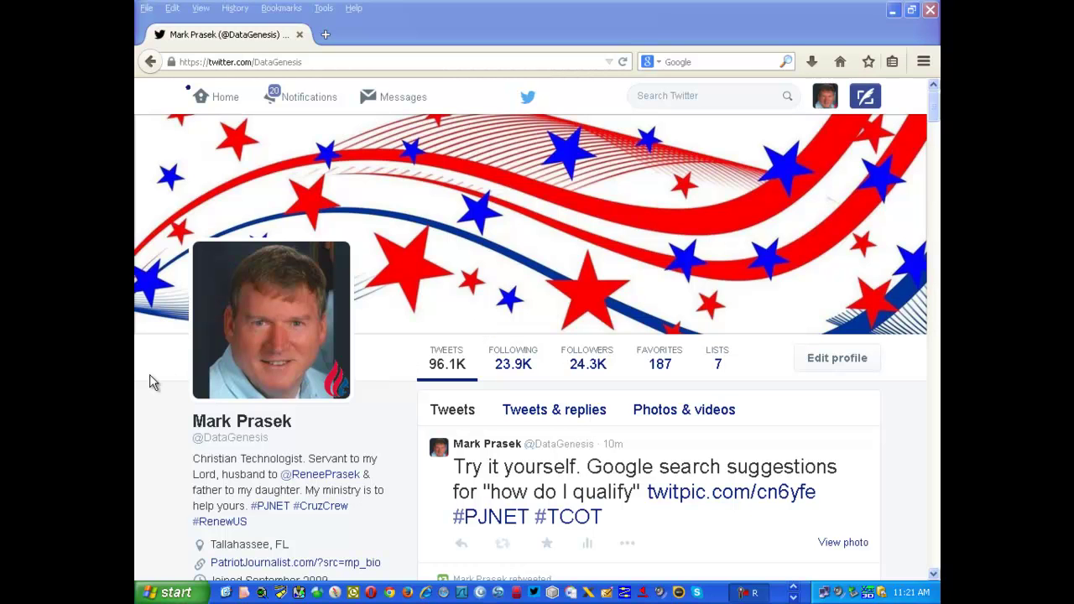
# Look through the Twitter profile page down to the Who to follow suggestions and return to its start.
pyautogui.scroll(-3, 151, 376)
pyautogui.scroll(-3, 147, 387)
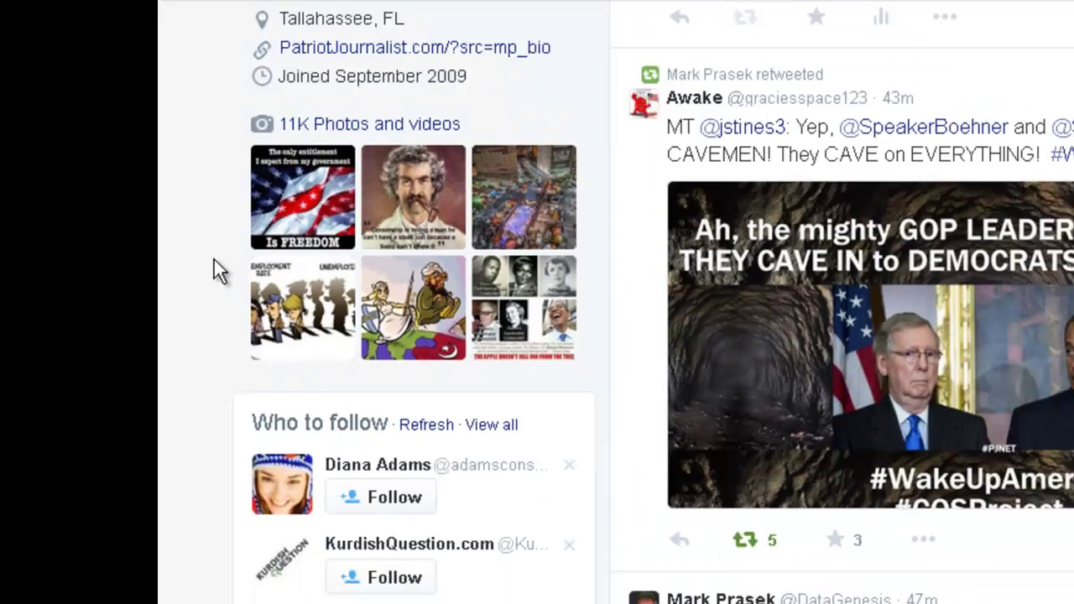
pyautogui.scroll(5, 214, 259)
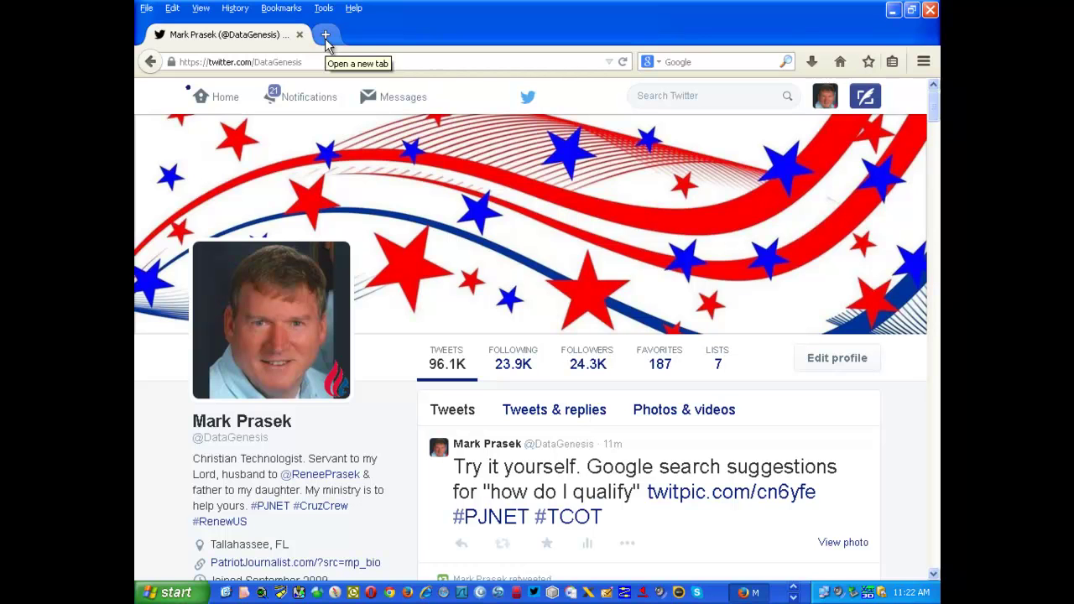
# Open patriotjournalist.com in a new browser tab.
pyautogui.click(325, 35)
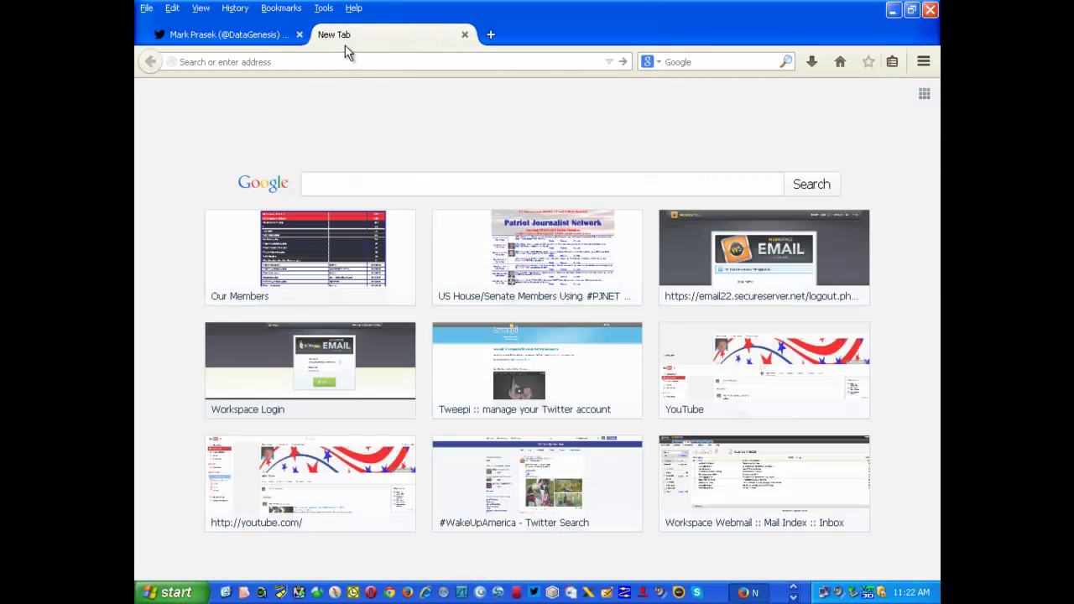
pyautogui.write('patriotjournalist.com')
pyautogui.press('Right')
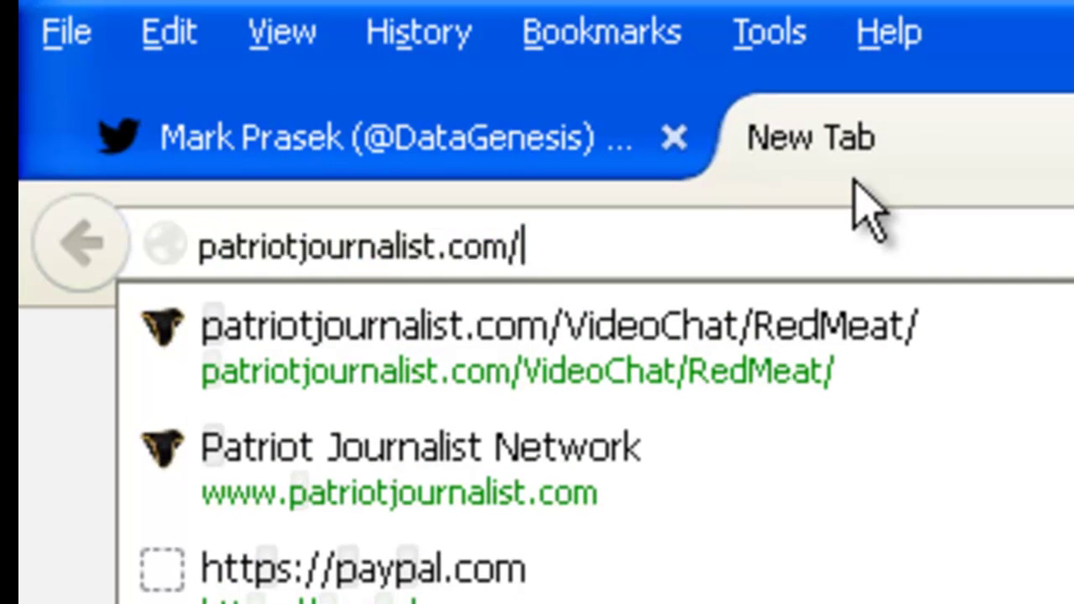
pyautogui.press('Return')
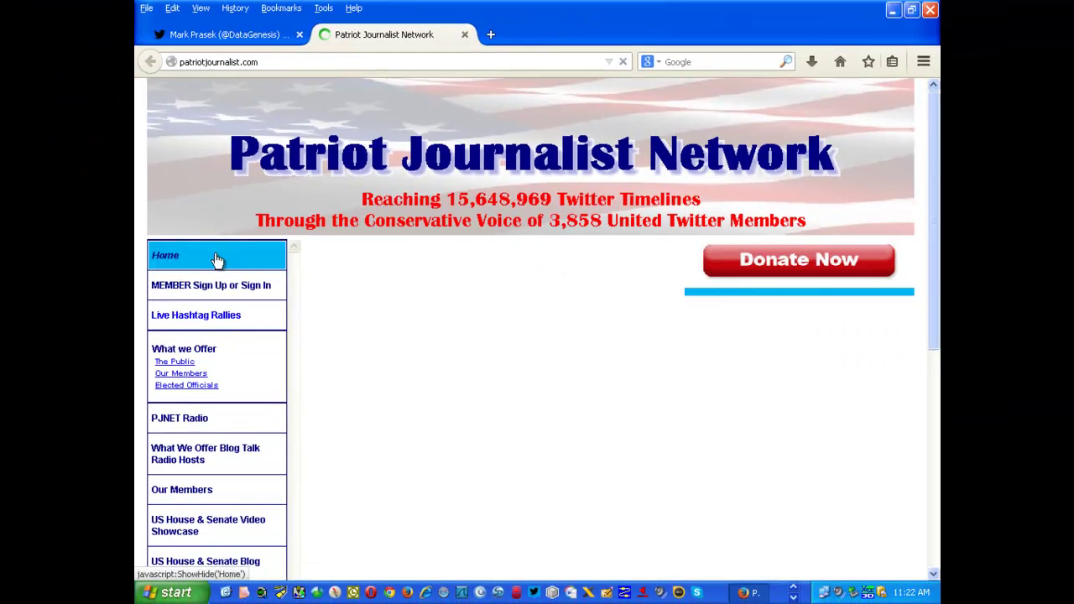
# Go to the Live Hashtag Rallies schedule and open the Action Page for the Sunday 9-11pm ET rally.
pyautogui.click(208, 317)
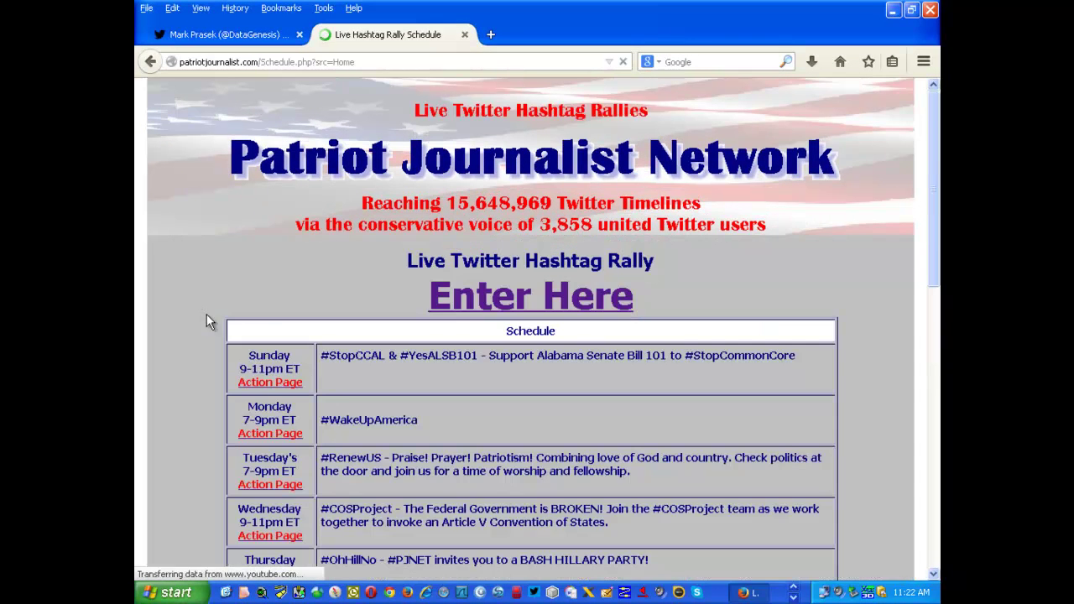
pyautogui.scroll(-5, 229, 294)
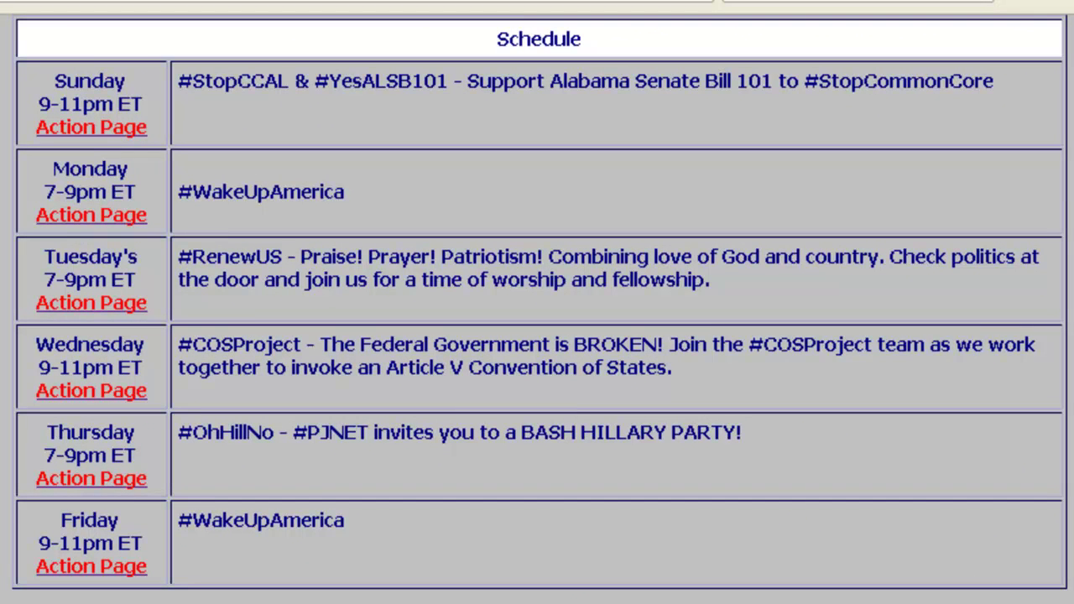
pyautogui.click(73, 130)
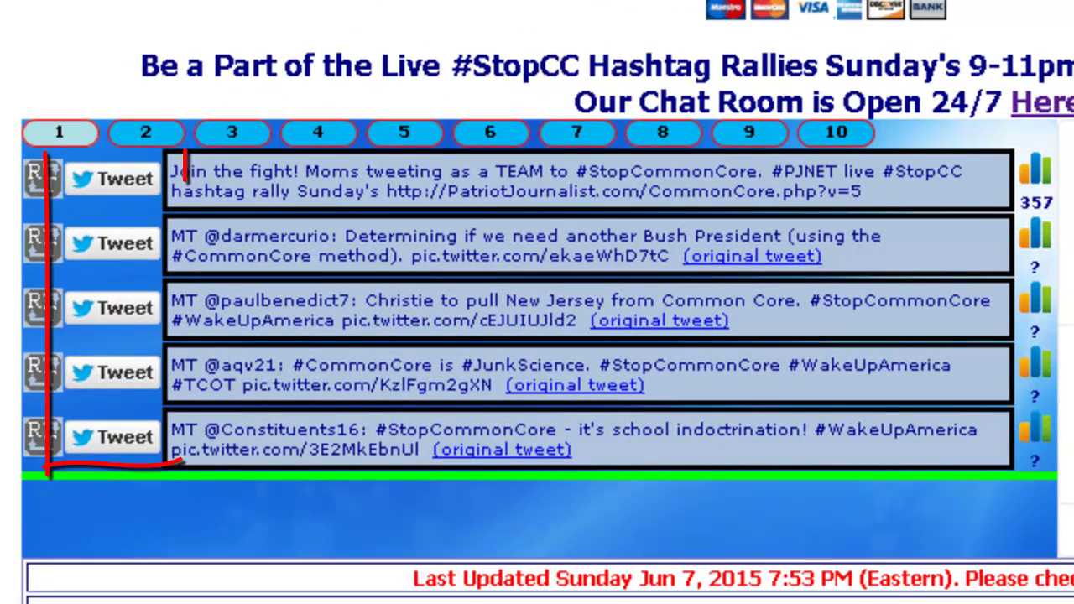
# Switch from tweet set 1 to set 2 and back, and open the retweet search for "Determining if we need another Bush President".
pyautogui.click(155, 137)
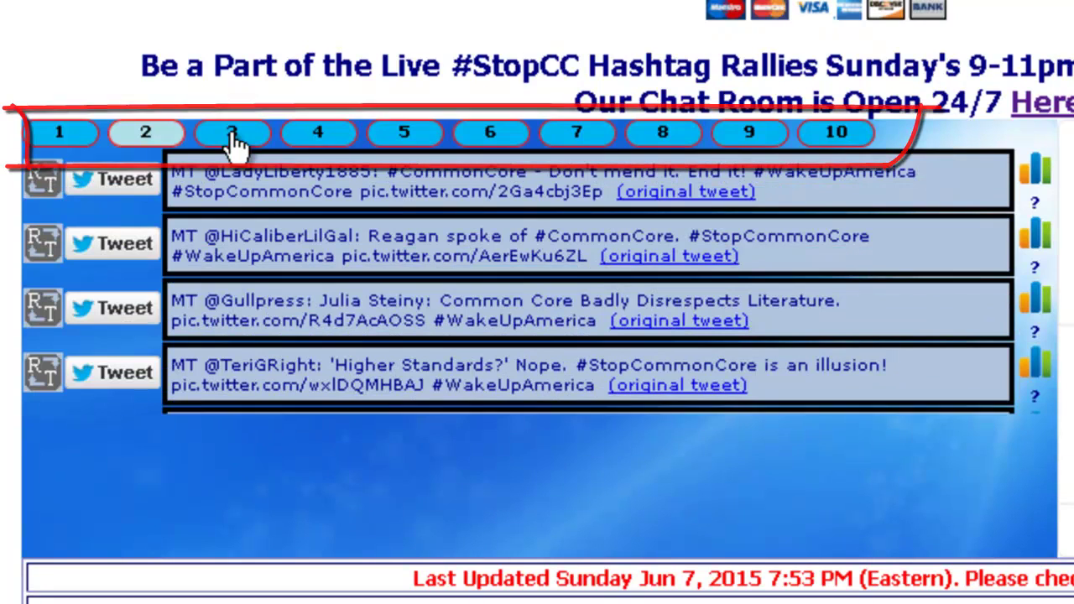
pyautogui.click(64, 140)
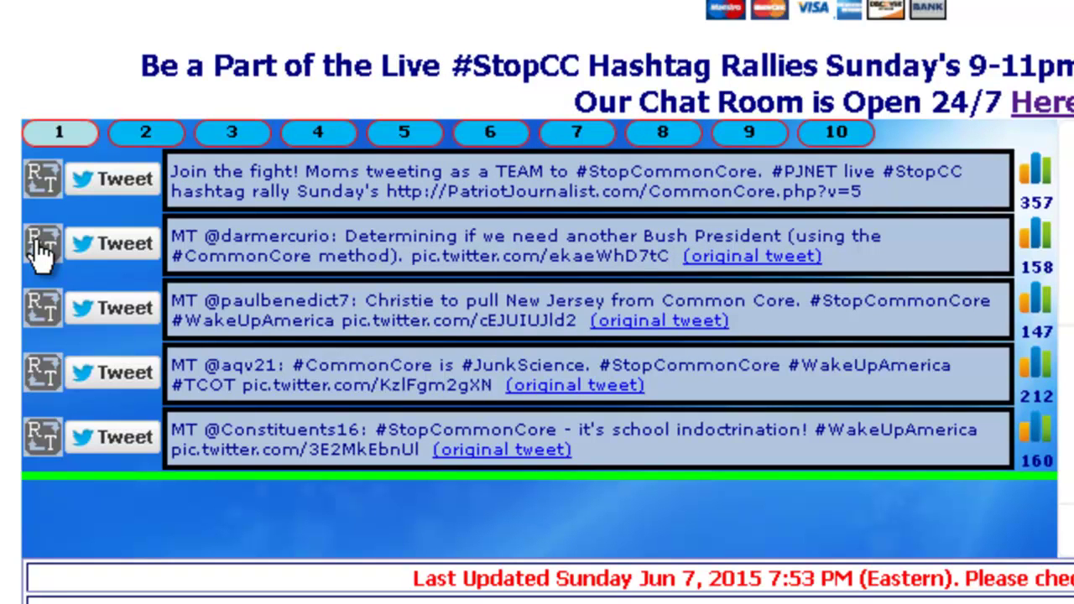
pyautogui.click(42, 246)
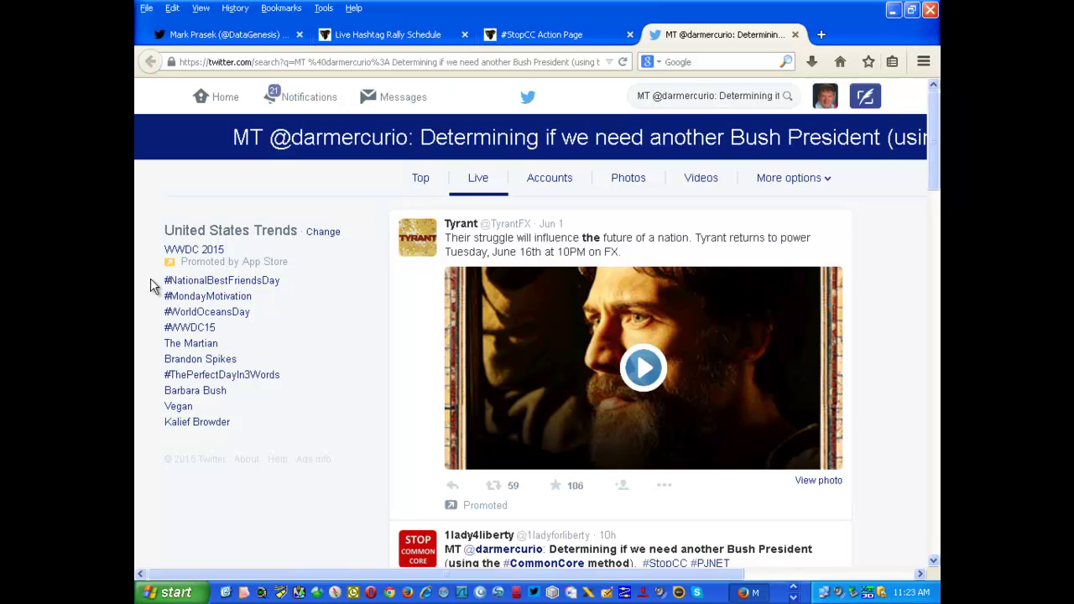
# Browse the search results to the oldest matching tweet, expand its photo and review the list of accounts that retweeted it.
pyautogui.scroll(-5, 889, 323)
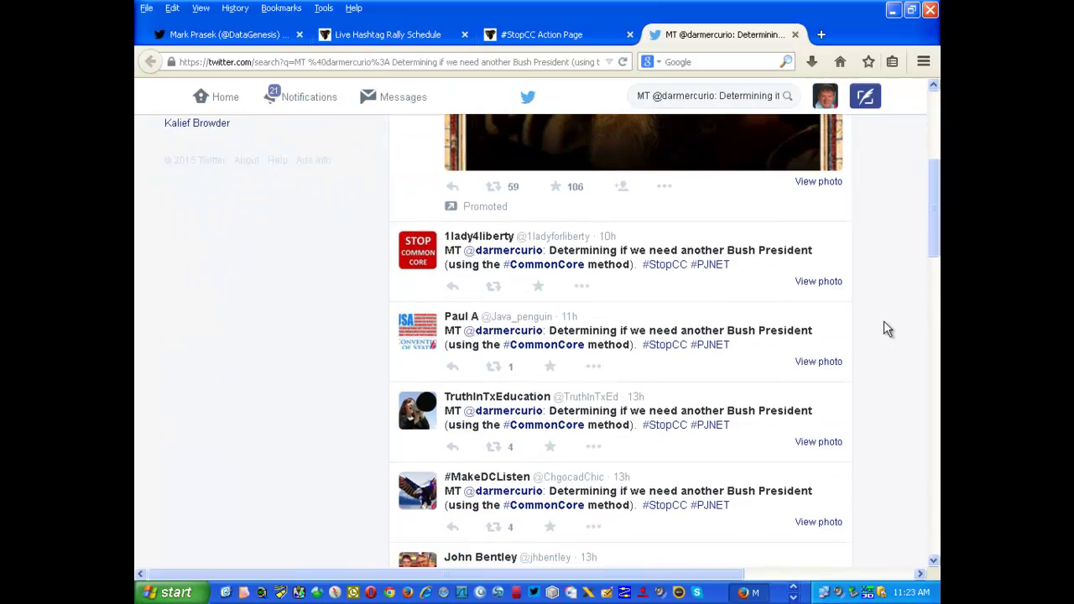
pyautogui.scroll(-15, 888, 328)
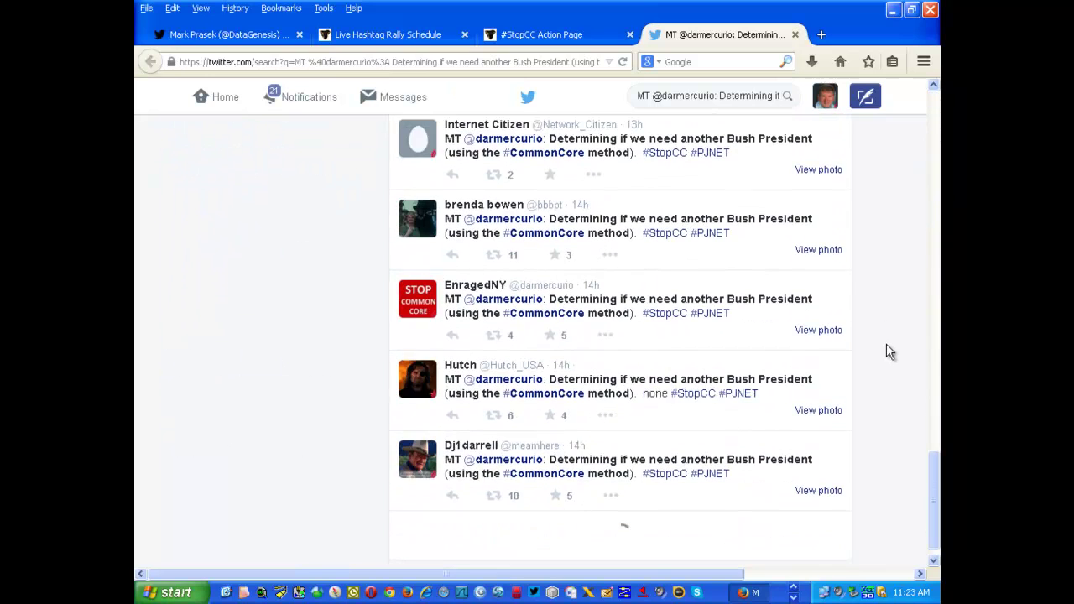
pyautogui.scroll(-4, 886, 345)
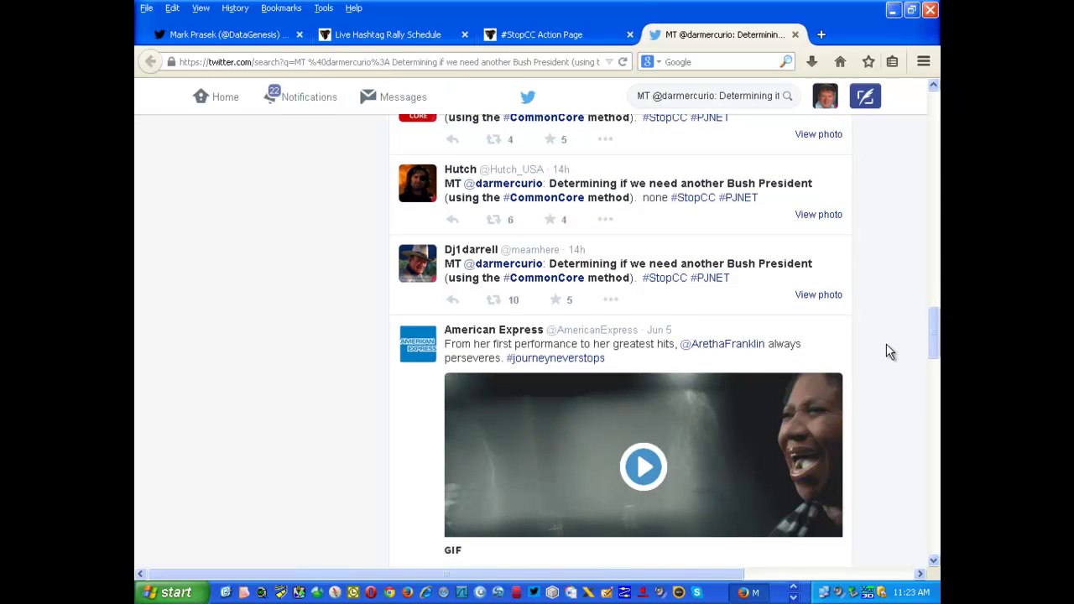
pyautogui.scroll(-5, 886, 344)
pyautogui.scroll(-10, 882, 359)
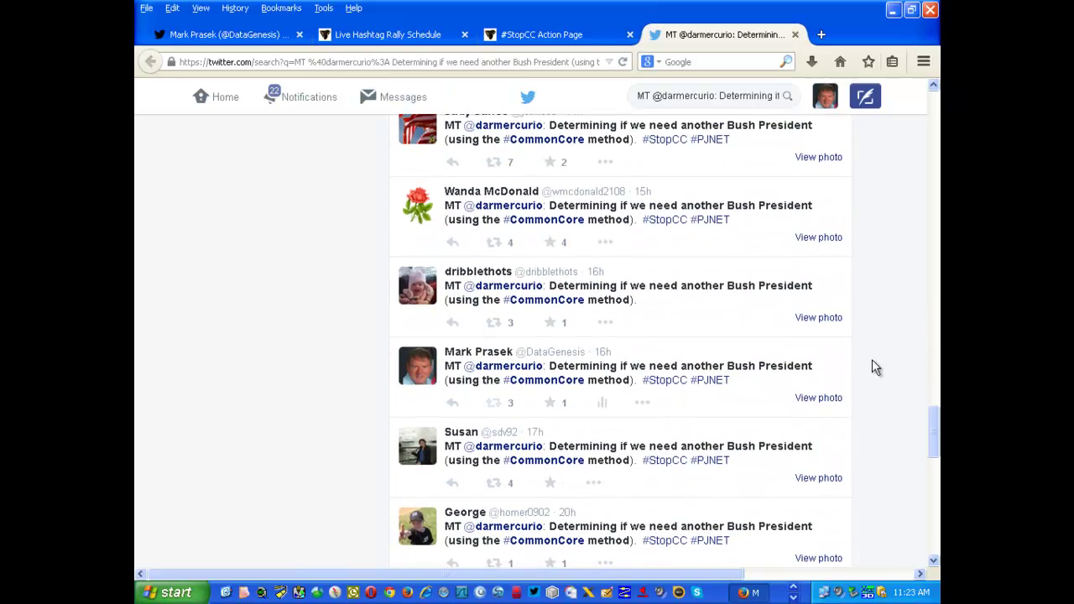
pyautogui.scroll(-13, 873, 367)
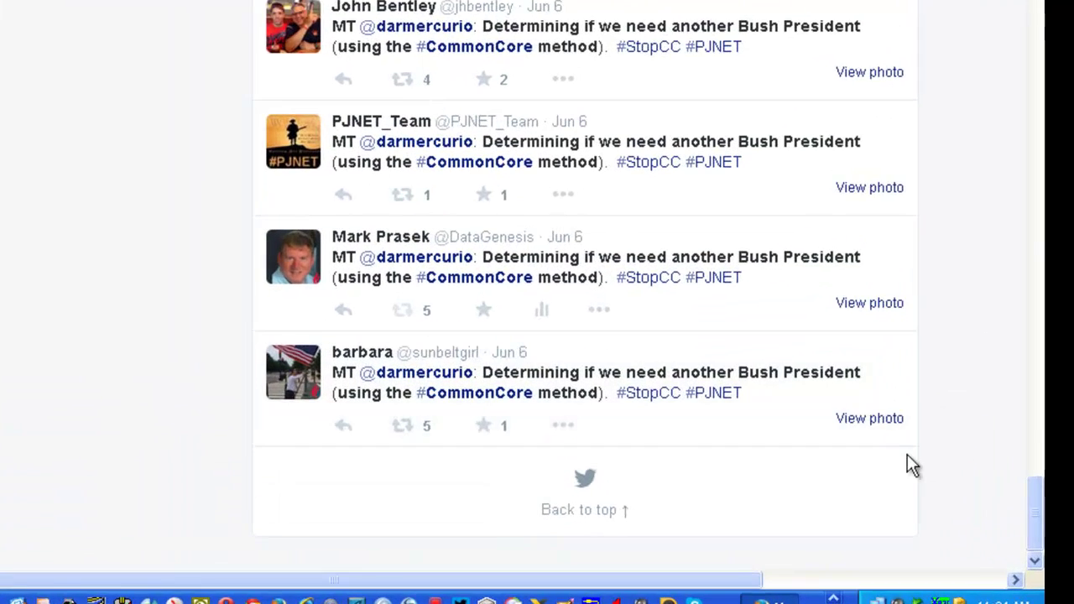
pyautogui.click(819, 459)
pyautogui.scroll(-6, 110, 307)
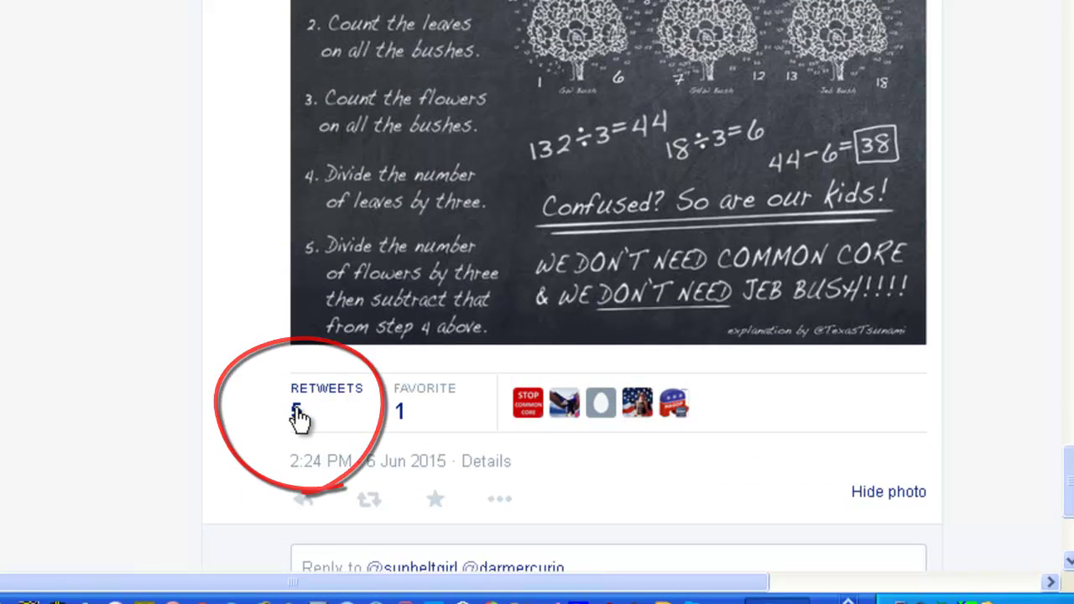
pyautogui.click(298, 413)
pyautogui.scroll(-5, 378, 290)
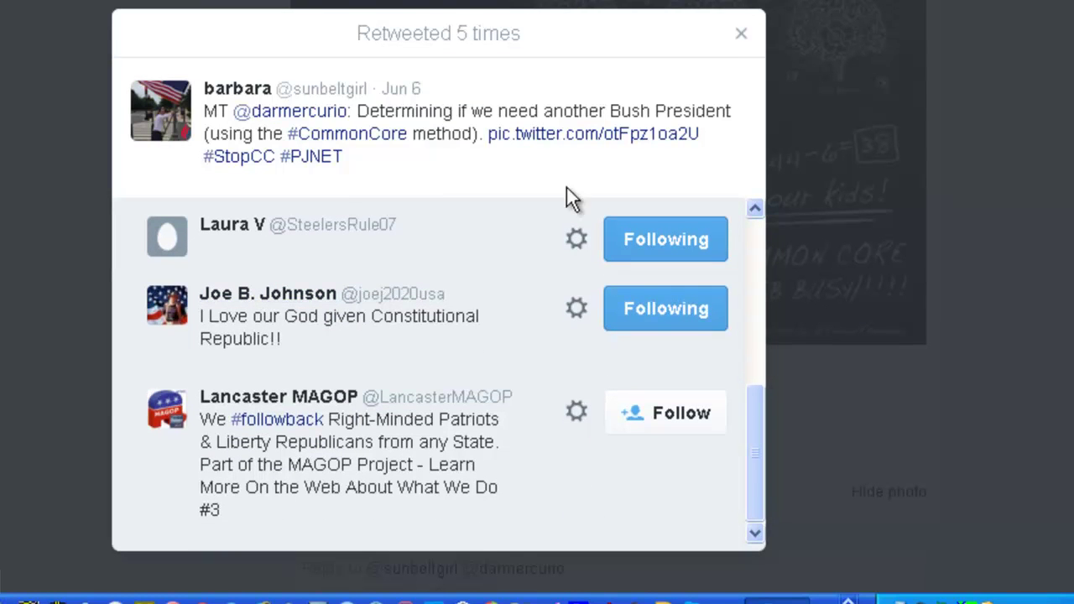
pyautogui.click(739, 35)
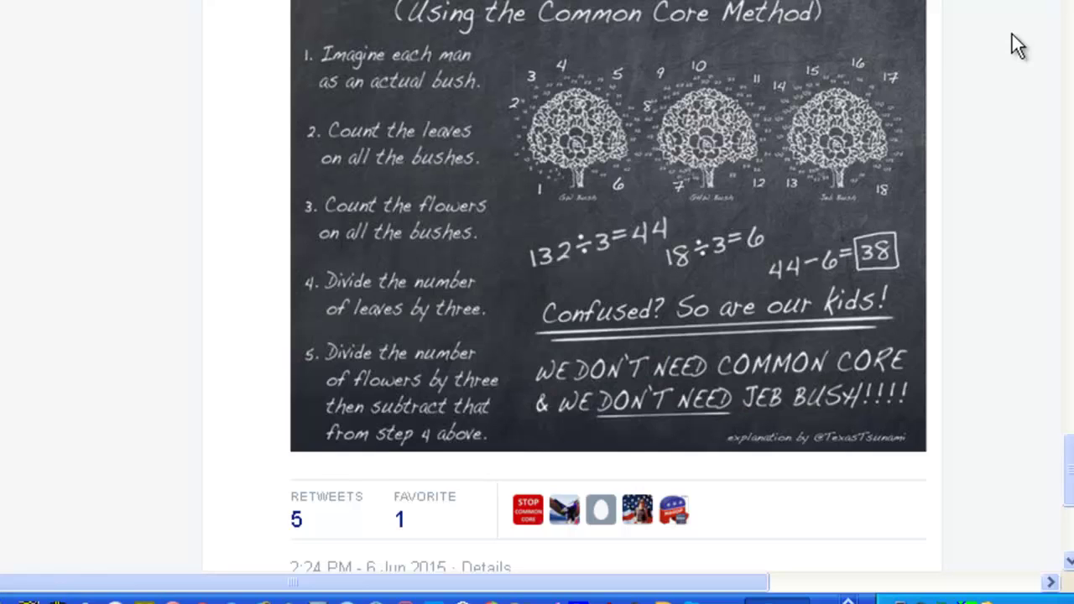
# Expand the 6 Jun tweet directly above the PJNET_Team tweet and review the accounts that retweeted it.
pyautogui.scroll(5, 1007, 42)
pyautogui.scroll(1, 973, 48)
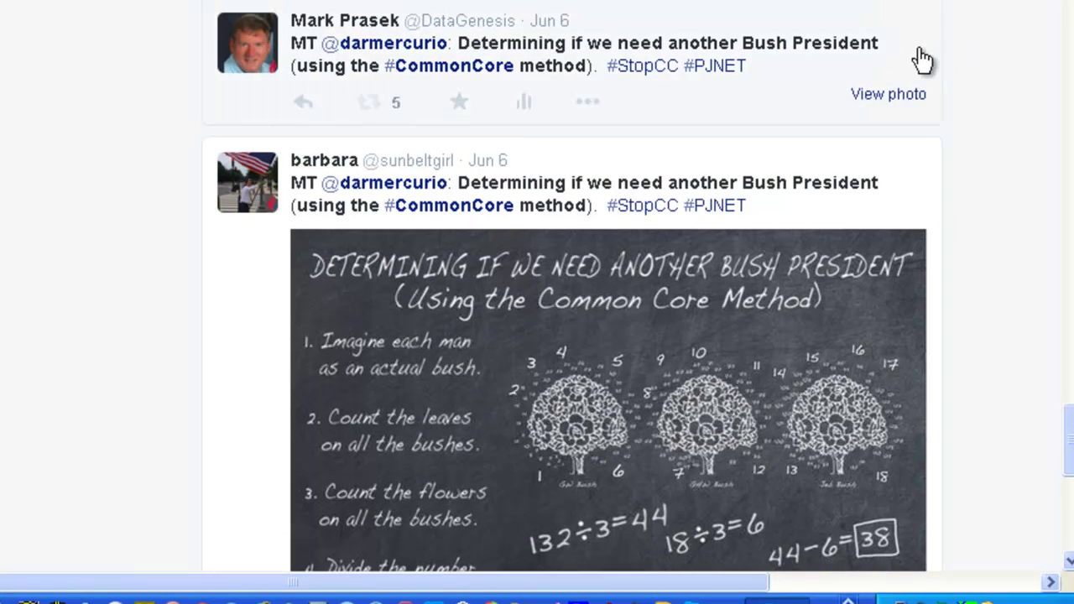
pyautogui.scroll(3, 923, 58)
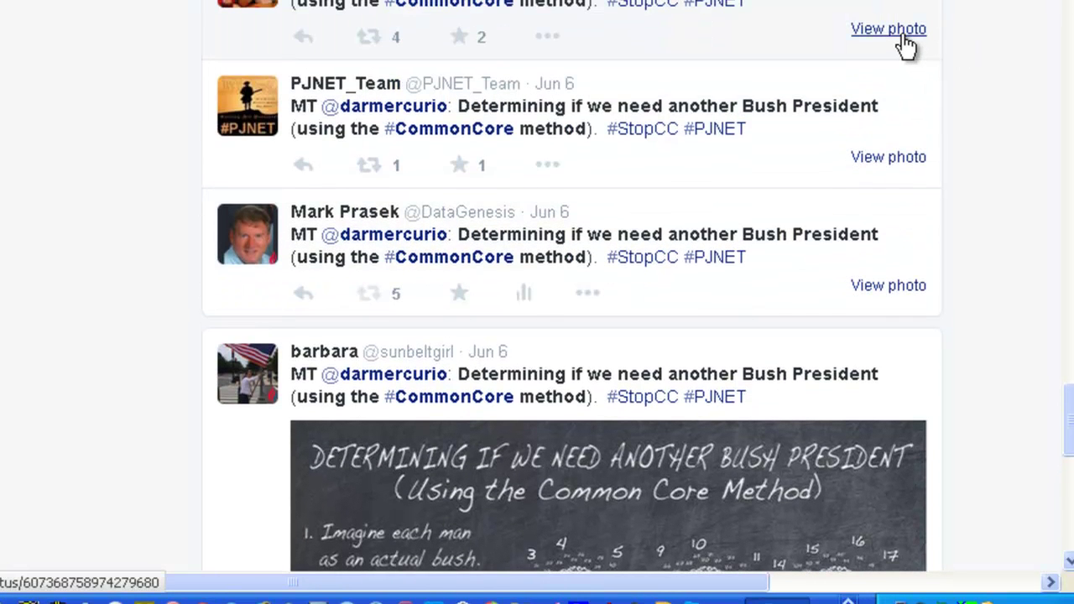
pyautogui.click(906, 44)
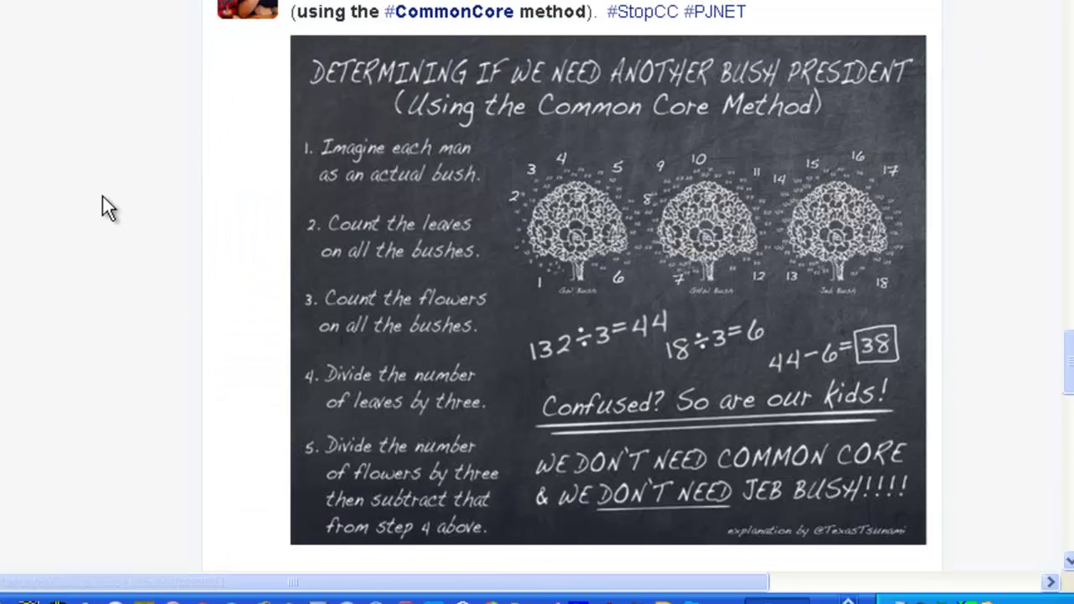
pyautogui.scroll(-3, 102, 196)
pyautogui.scroll(-2, 103, 197)
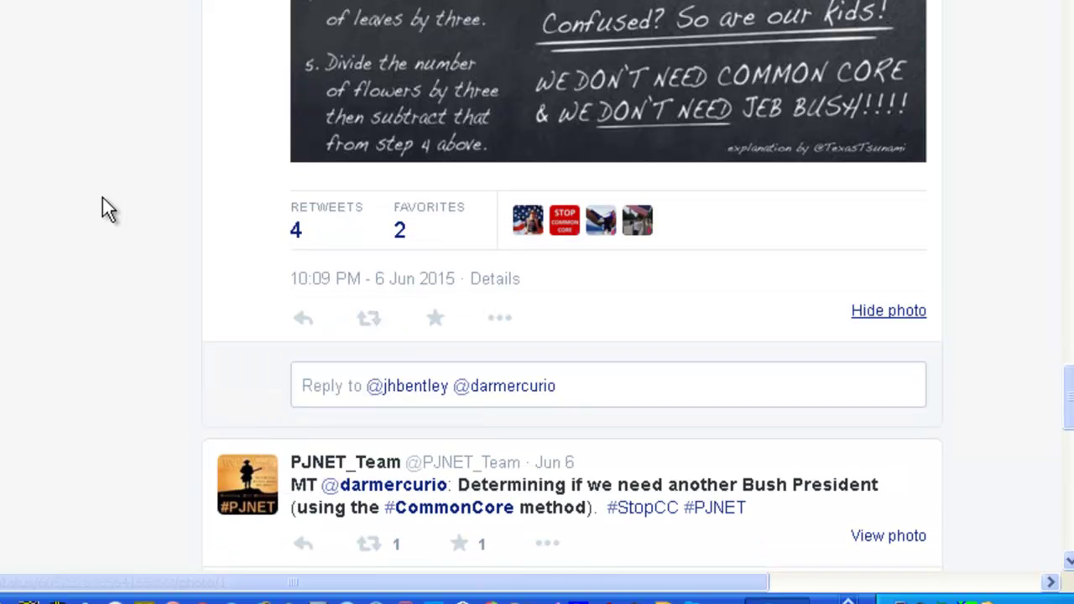
pyautogui.click(297, 231)
pyautogui.scroll(-3, 363, 316)
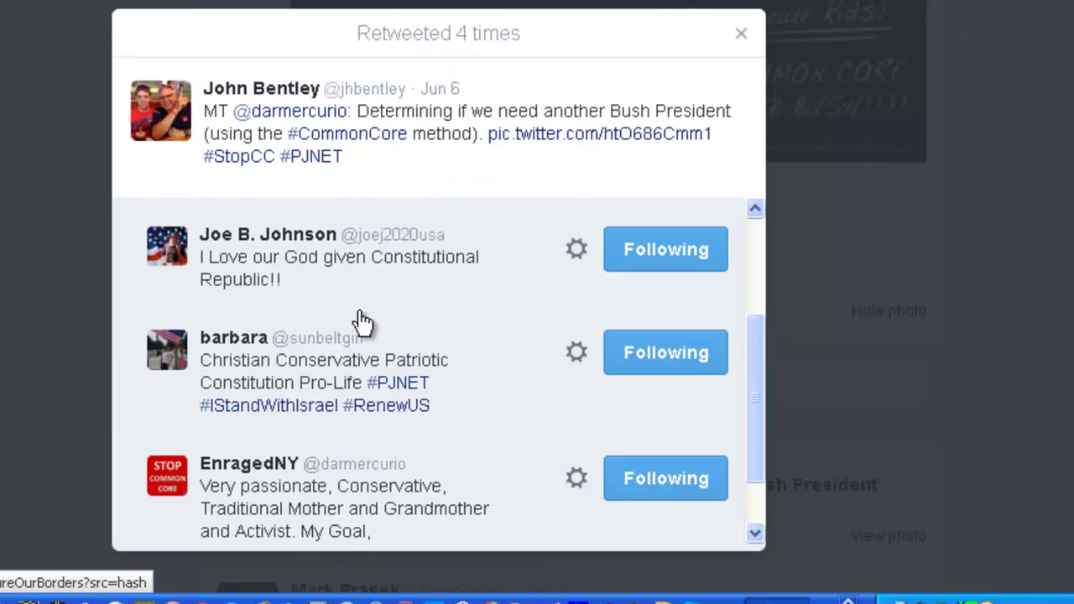
pyautogui.click(742, 33)
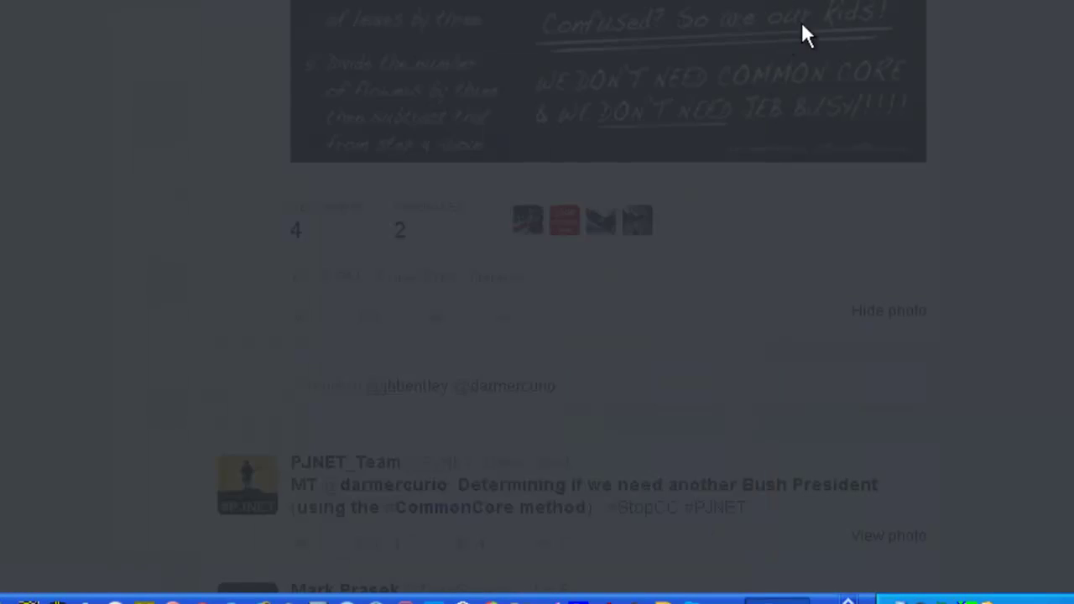
# Expand the tweet posted at 10:16 AM on 7 Jun 2015 and check who retweeted it.
pyautogui.scroll(5, 932, 4)
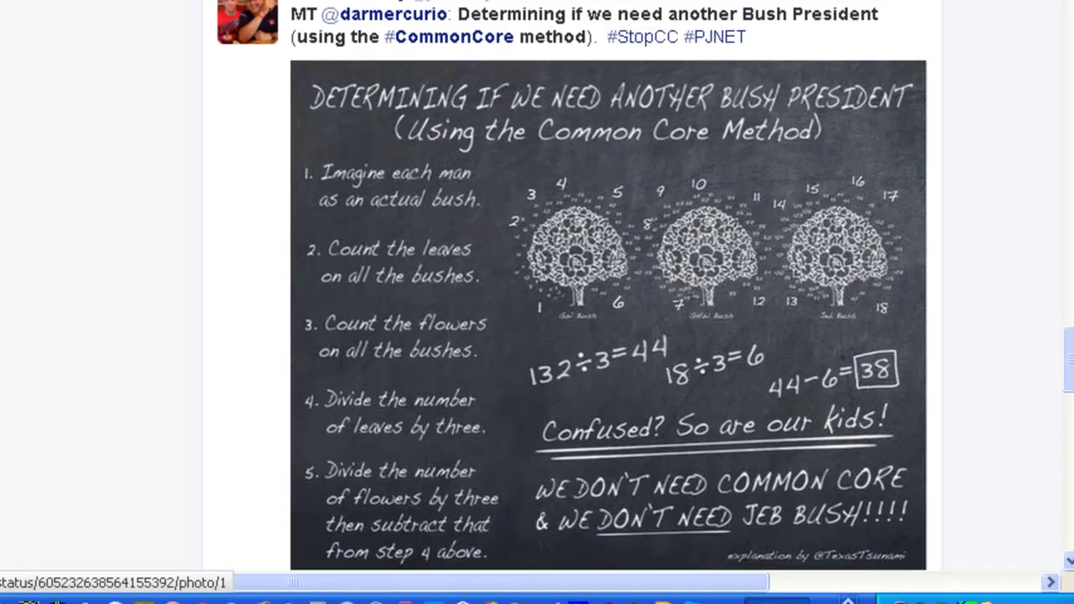
pyautogui.scroll(-2, 864, 7)
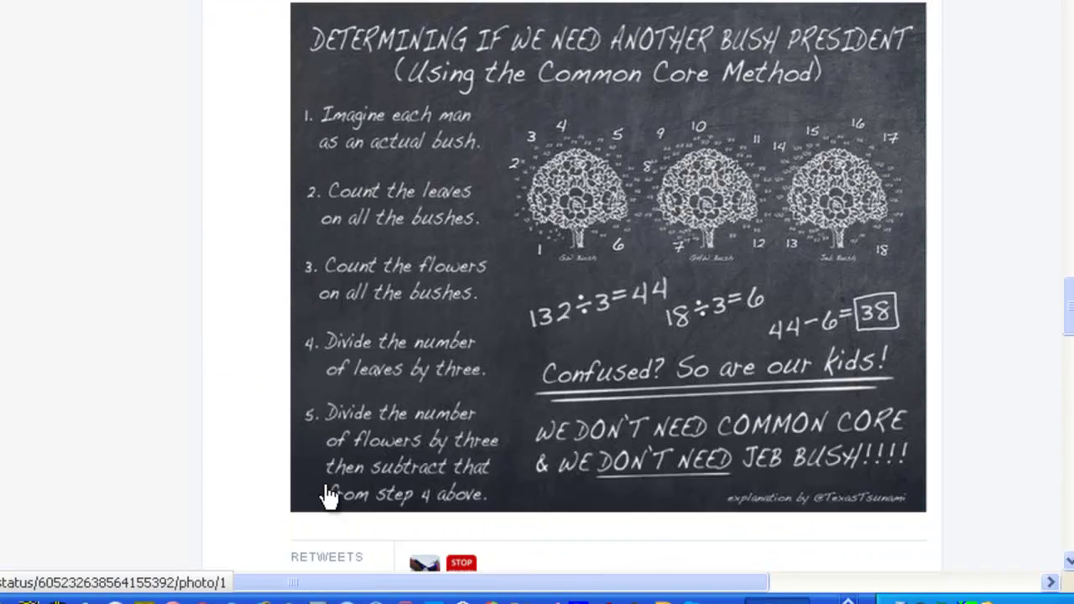
pyautogui.scroll(-1, 240, 466)
pyautogui.scroll(-2, 235, 466)
pyautogui.click(297, 386)
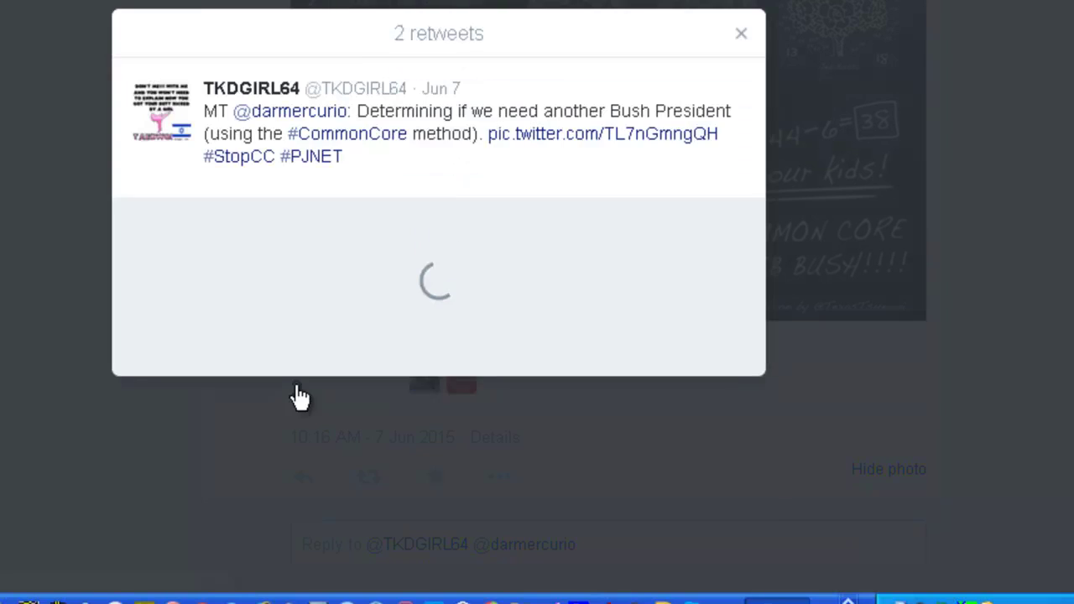
pyautogui.click(744, 35)
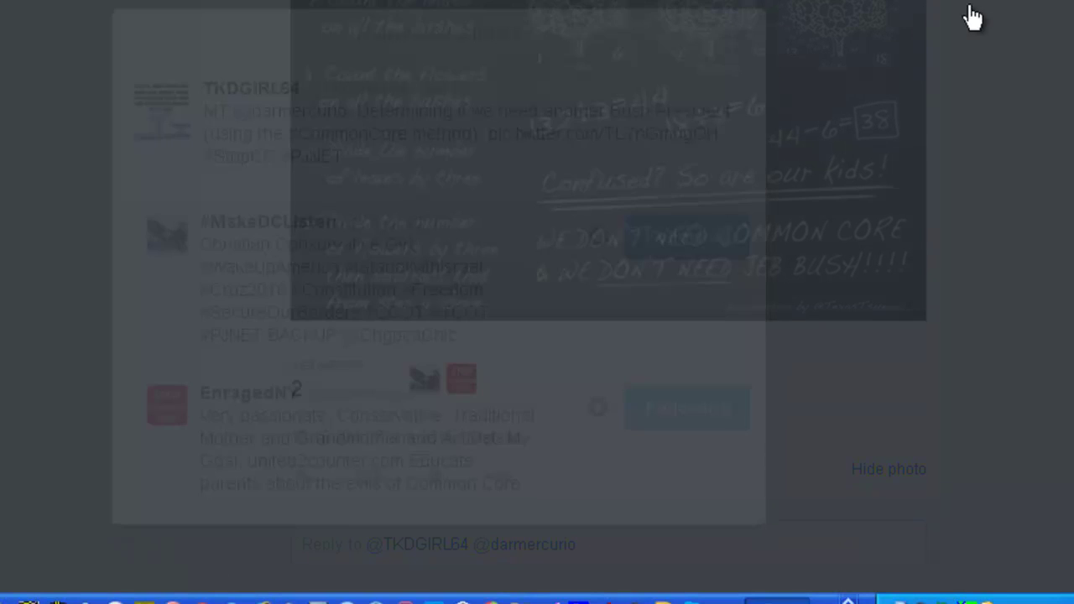
# Expand the tweet posted at 1:38 PM on 7 Jun 2015 and follow Lancaster MAGOP from its list of retweeters.
pyautogui.scroll(3, 969, 8)
pyautogui.scroll(4, 967, 4)
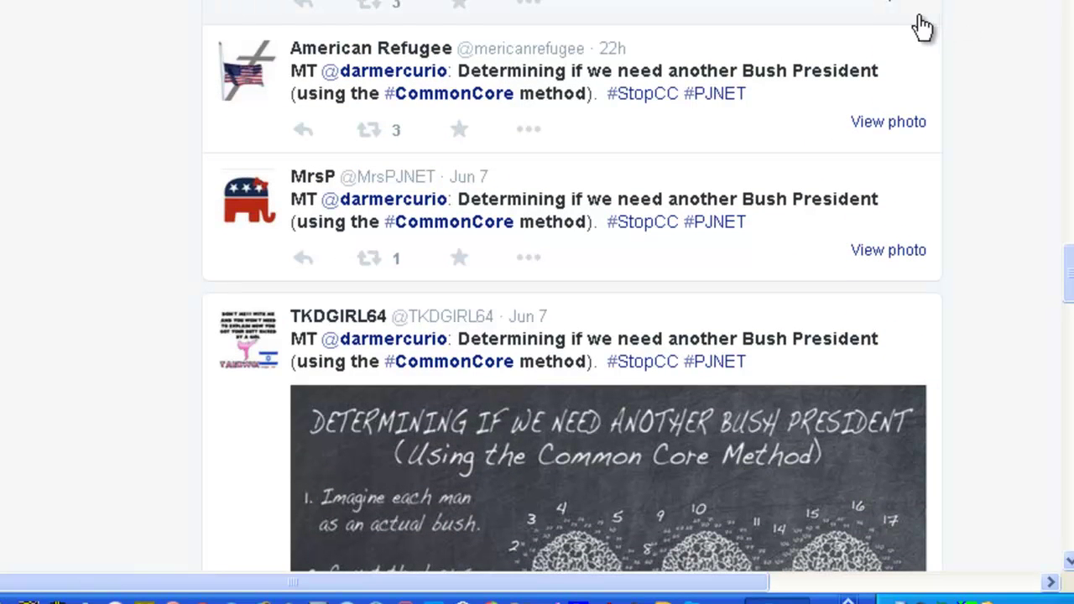
pyautogui.scroll(10, 353, 187)
pyautogui.scroll(-4, 252, 352)
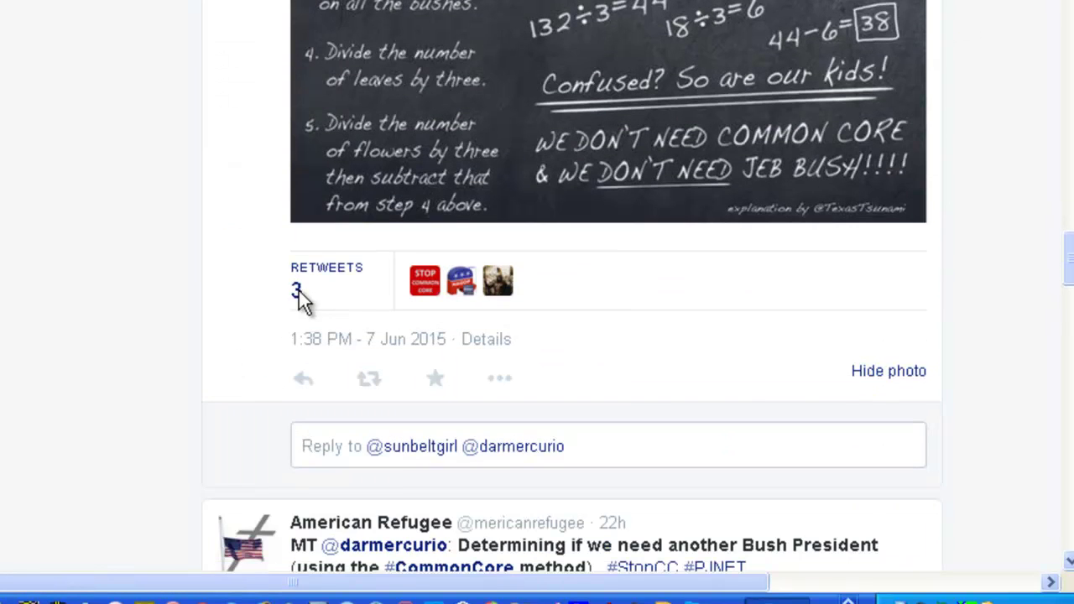
pyautogui.click(299, 294)
pyautogui.click(676, 410)
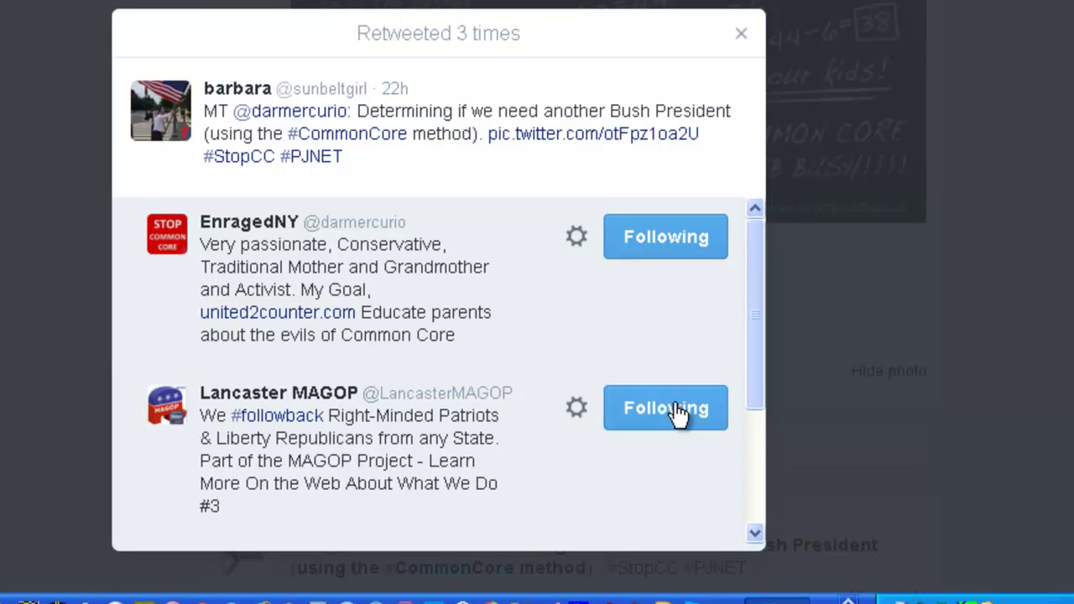
pyautogui.click(740, 37)
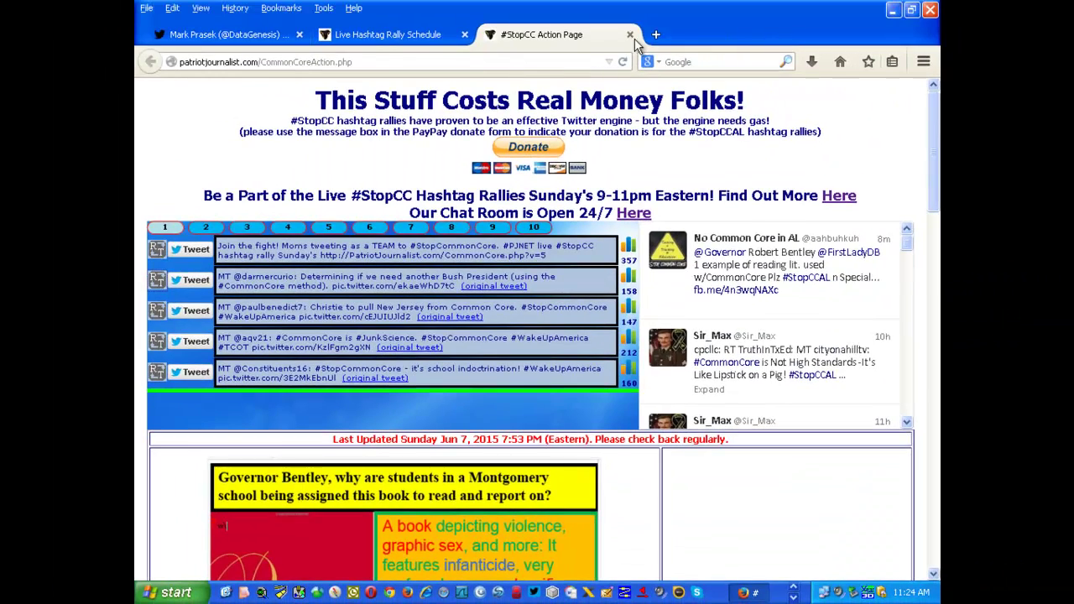
# Close the #StopCC Action Page and Live Hashtag Rally Schedule tabs to return to the Twitter profile.
pyautogui.click(630, 36)
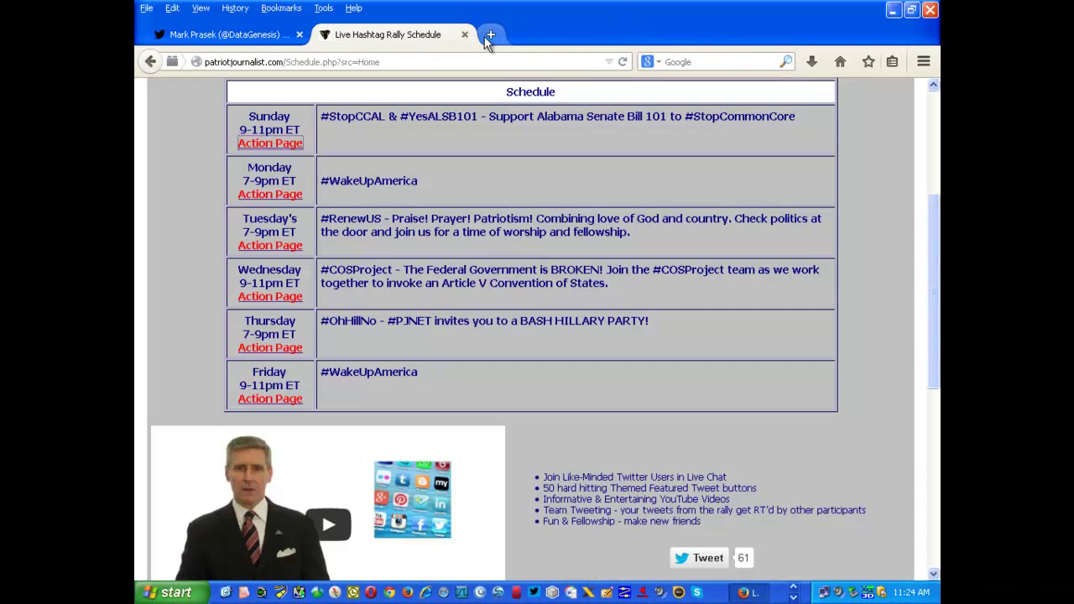
pyautogui.click(466, 34)
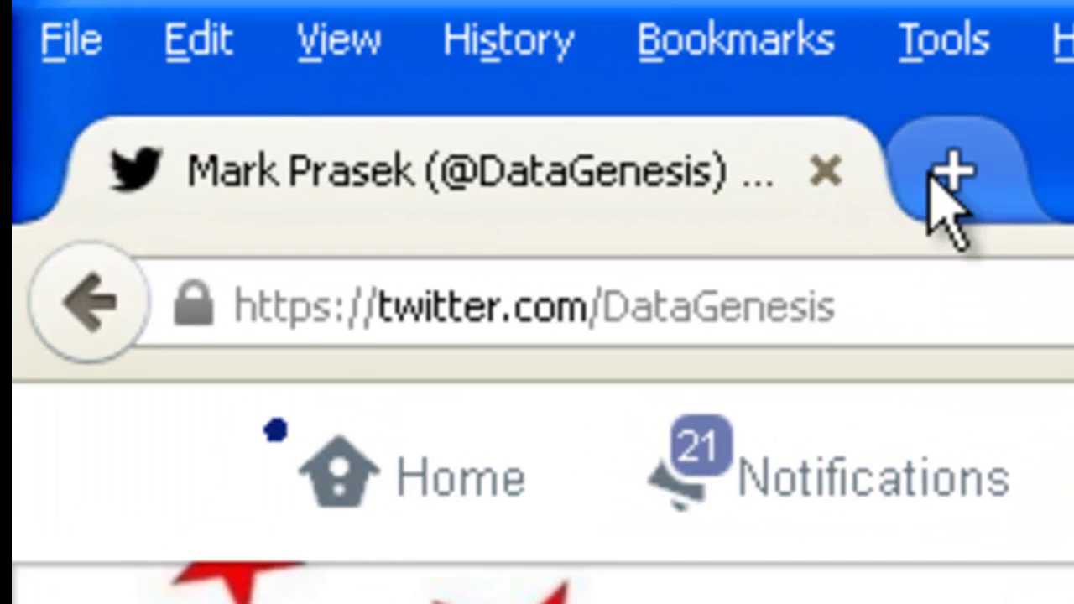
# Open tweepi.com in a new browser tab.
pyautogui.click(923, 168)
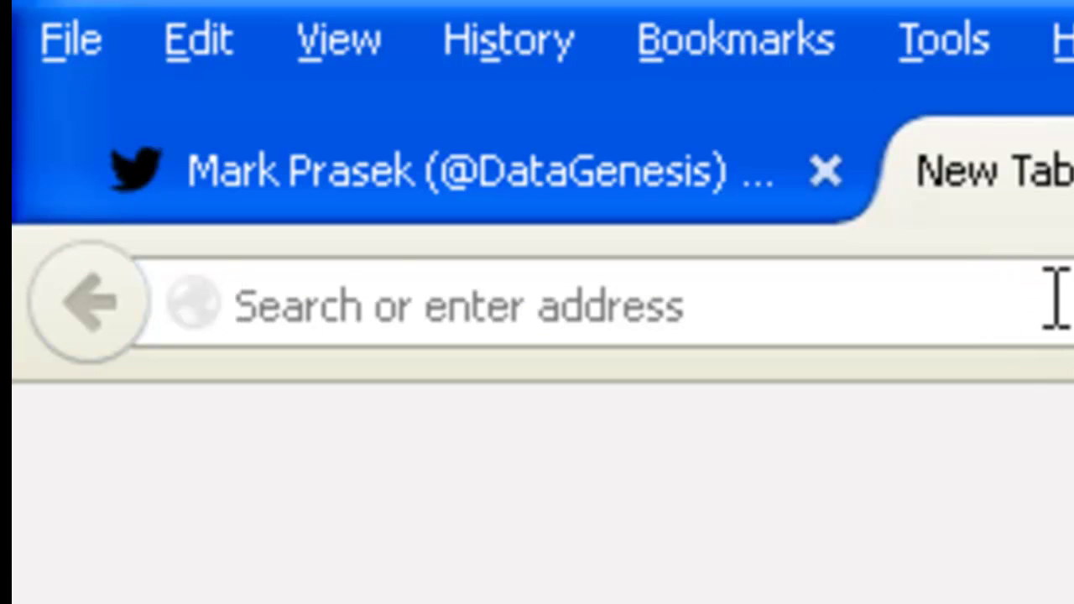
pyautogui.write('tweepi.com/')
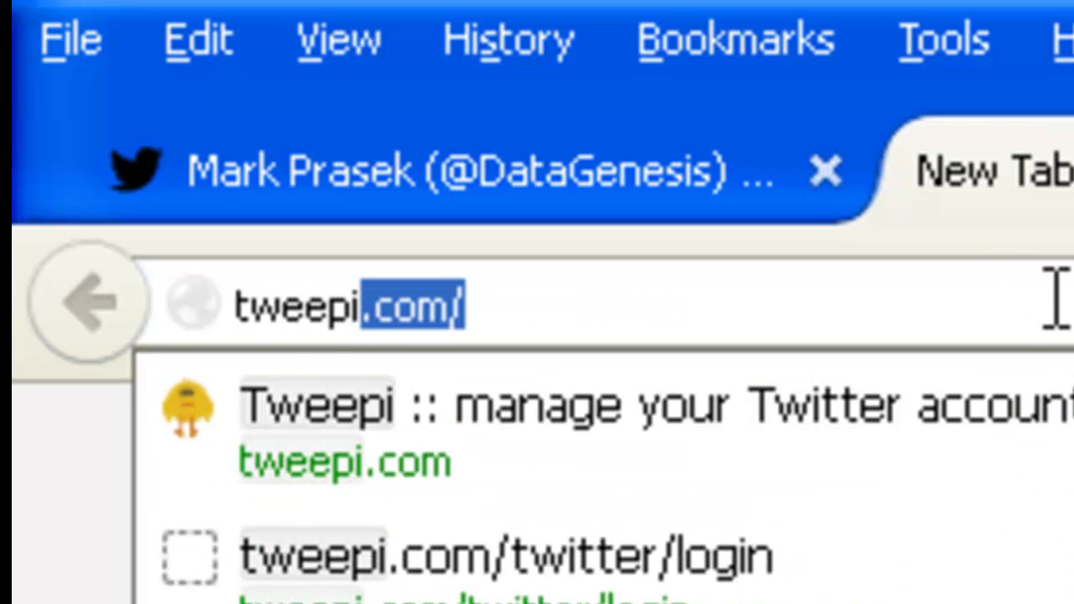
pyautogui.press('End')
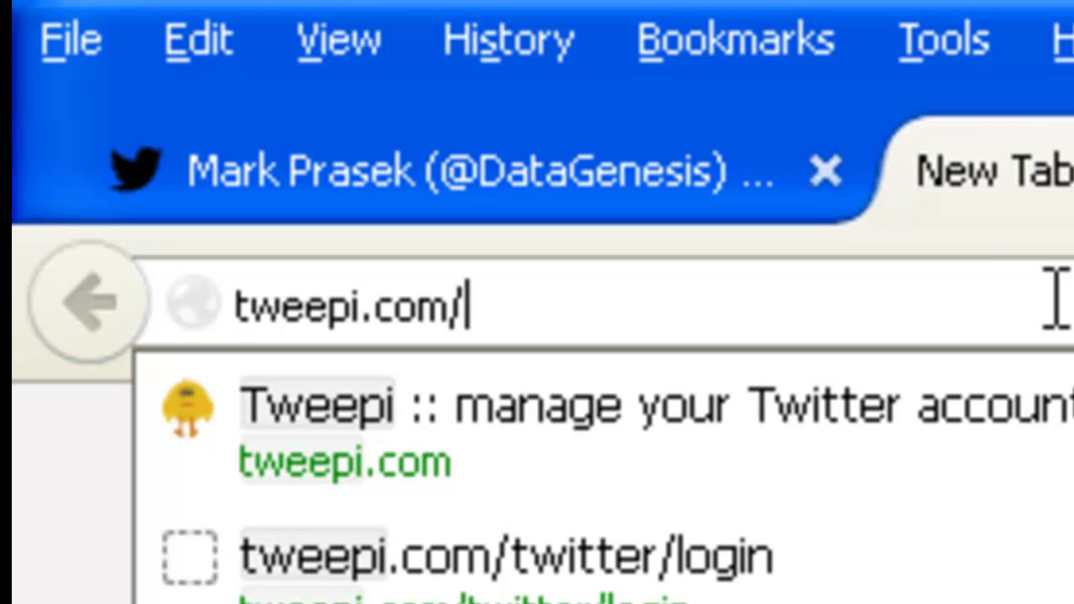
pyautogui.press('Return')
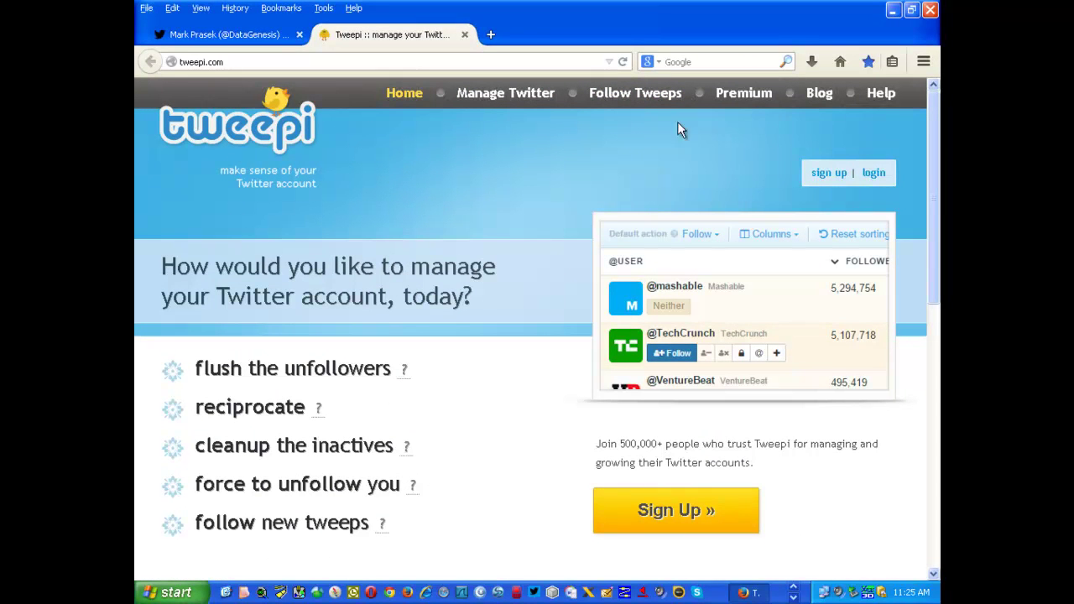
# Log in to Tweepi via Twitter and authorize the app to use the account.
pyautogui.click(873, 173)
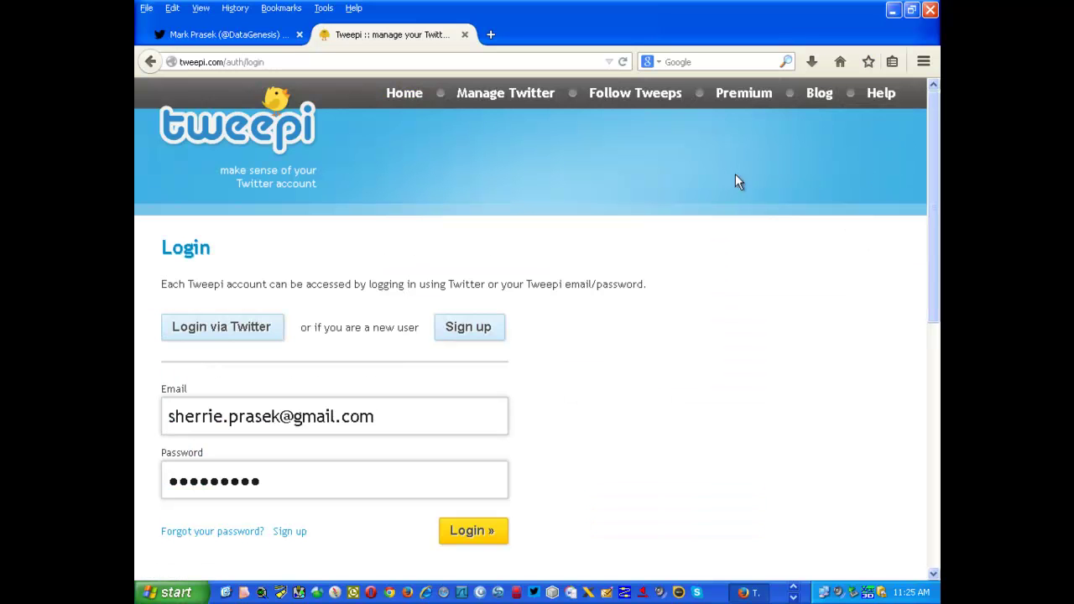
pyautogui.click(249, 334)
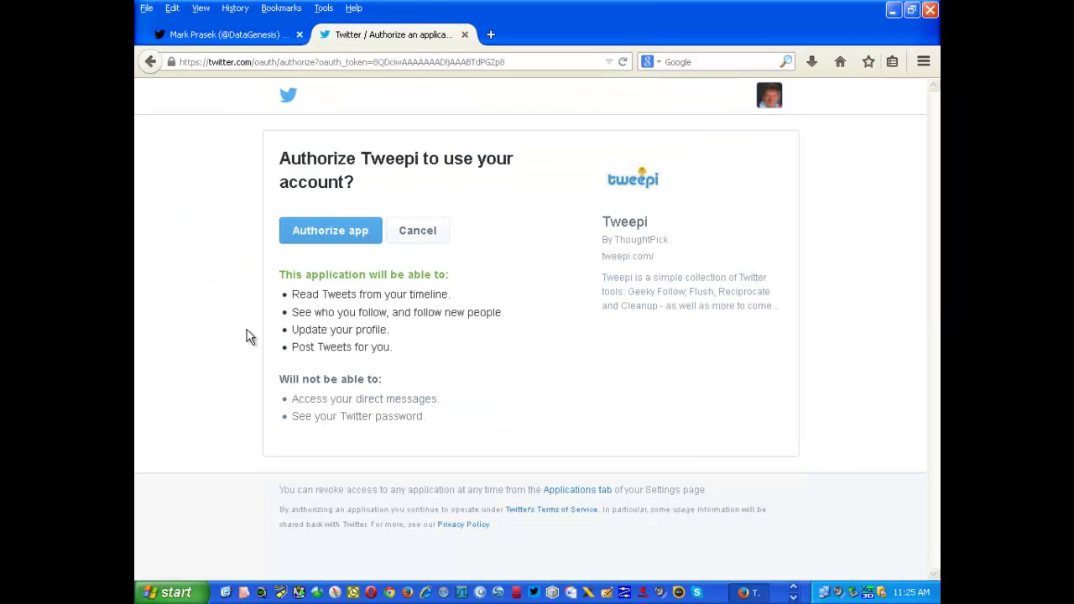
pyautogui.click(322, 230)
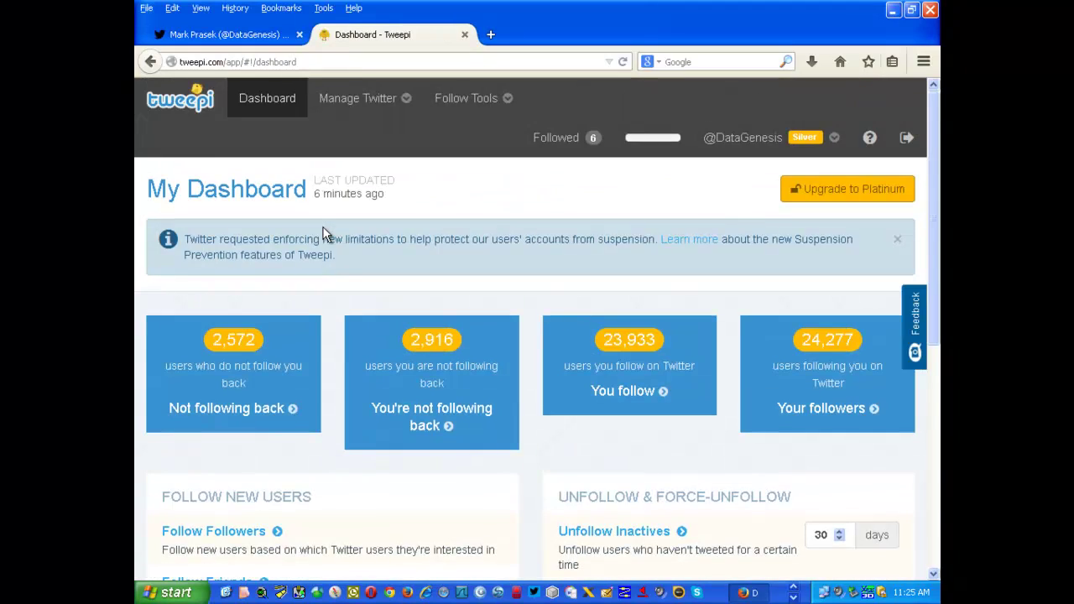
pyautogui.scroll(-5, 326, 231)
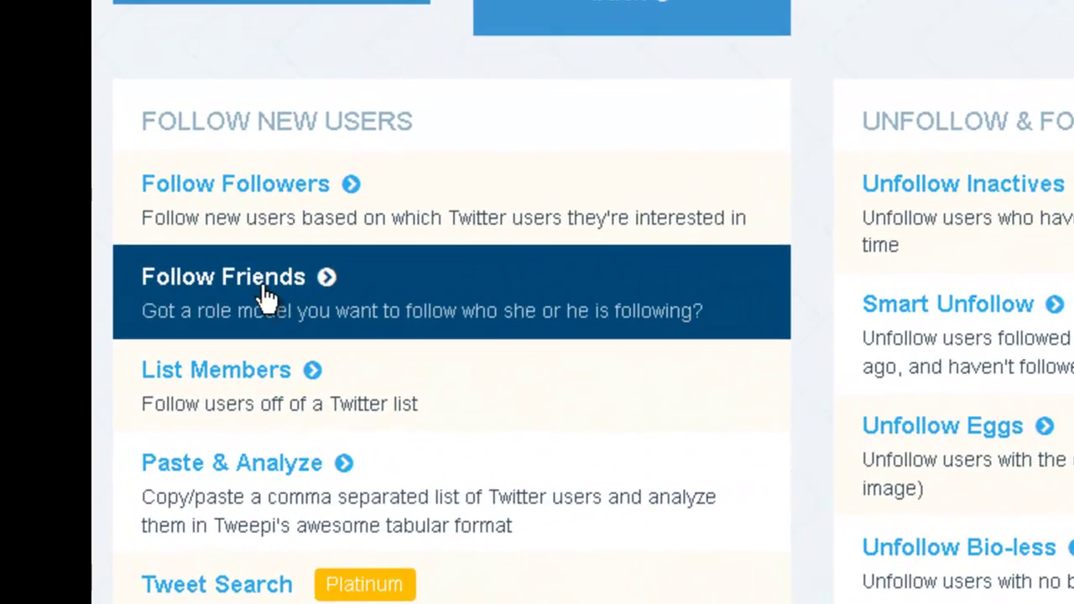
pyautogui.click(266, 292)
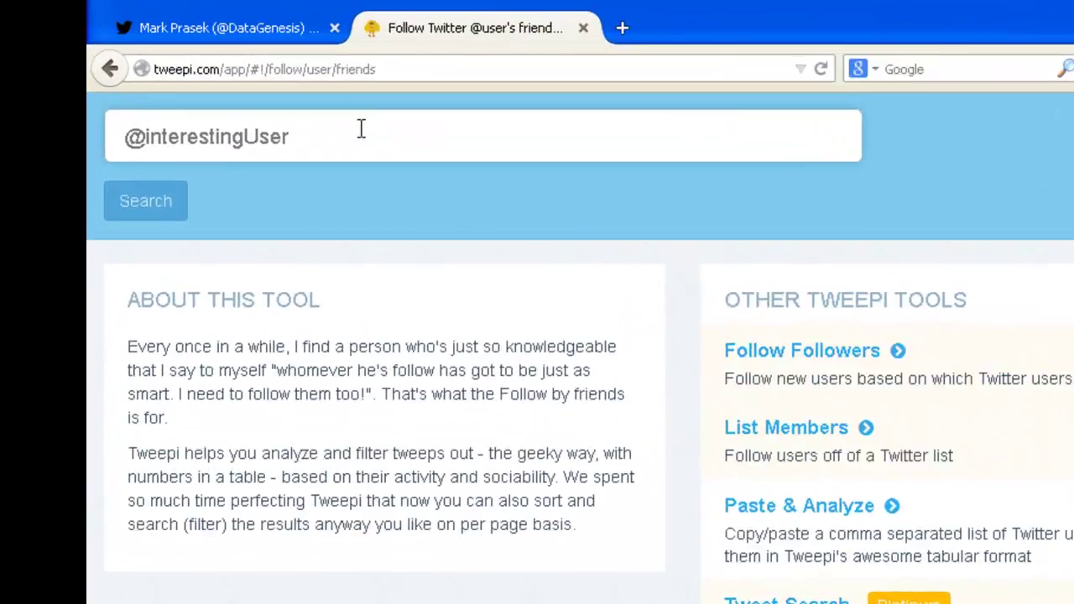
pyautogui.click(361, 128)
pyautogui.write('@')
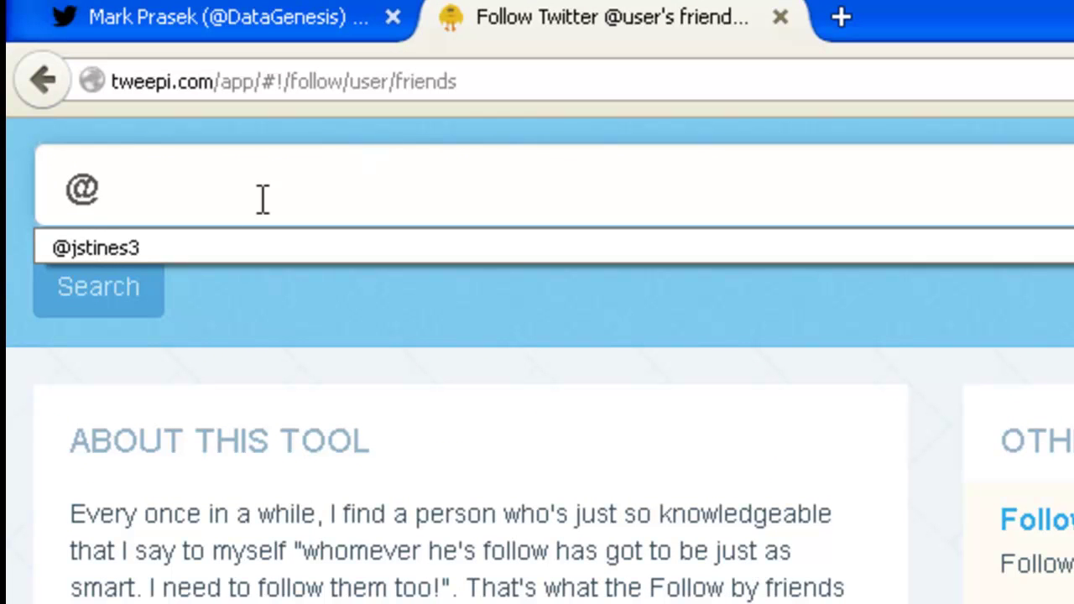
pyautogui.click(174, 246)
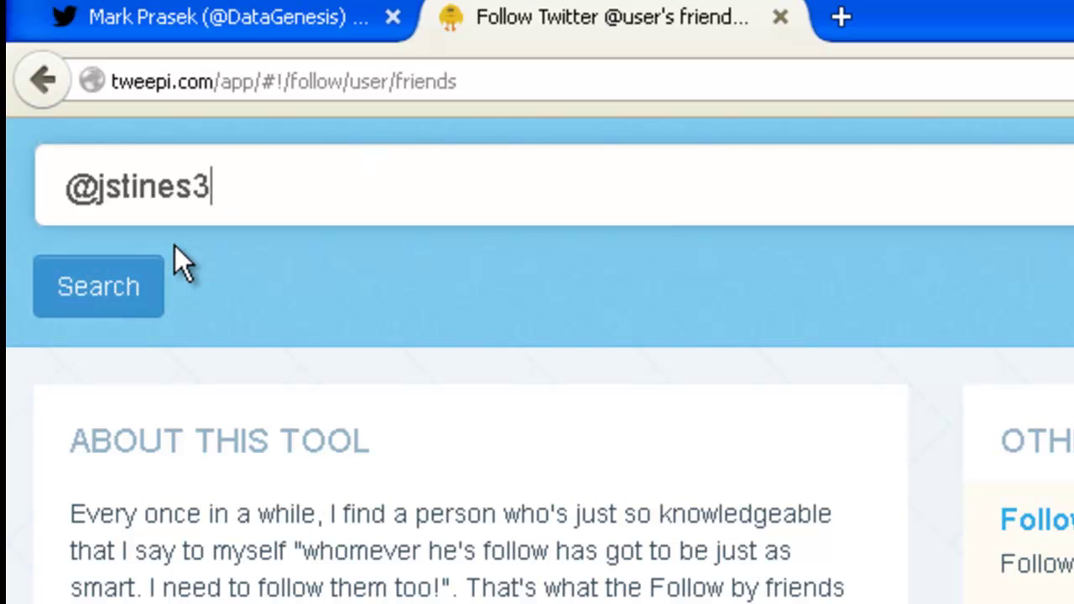
pyautogui.click(118, 293)
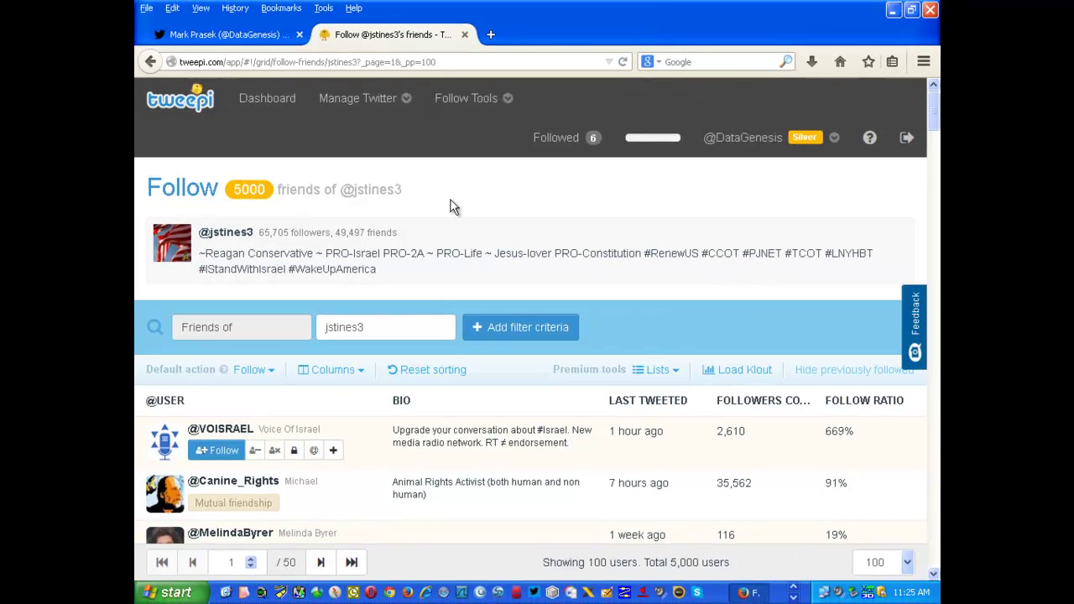
# Filter the friends list by Friend or follower set to "You are not following" and add another blank filter criterion.
pyautogui.scroll(-3, 454, 202)
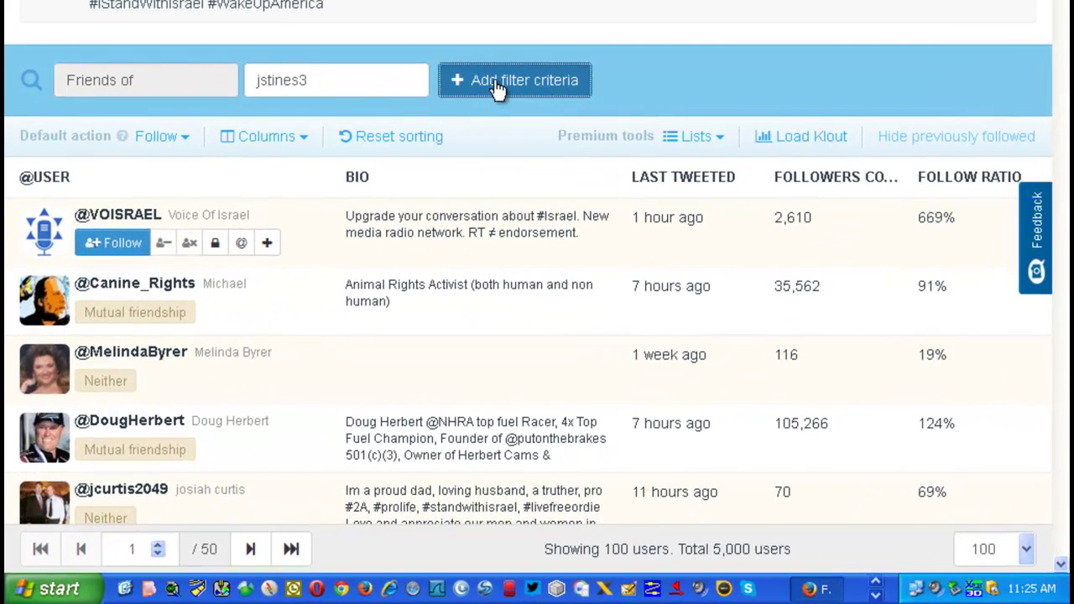
pyautogui.click(496, 84)
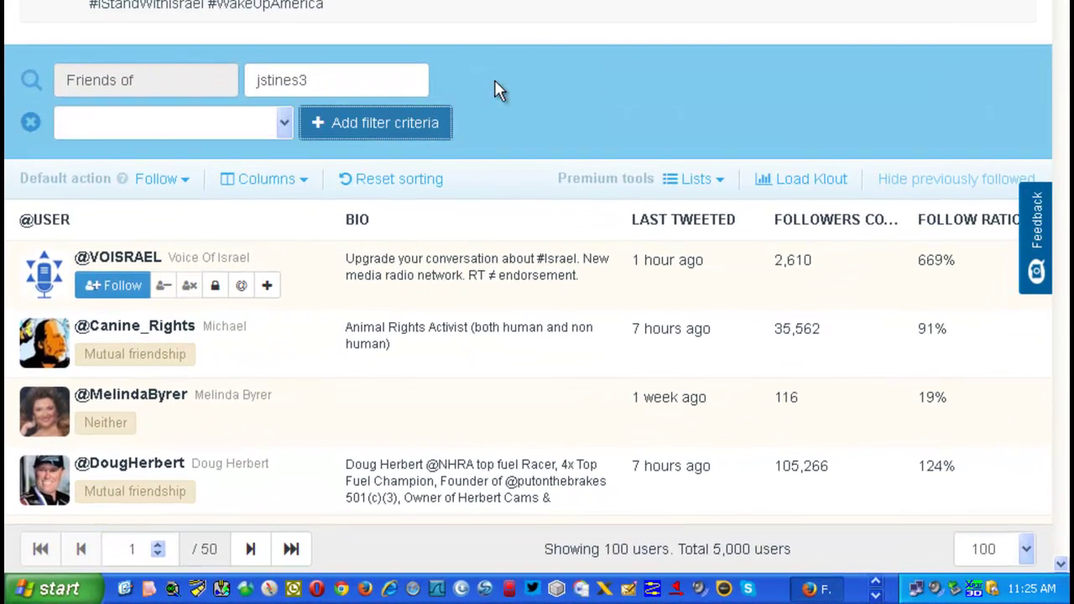
pyautogui.click(284, 127)
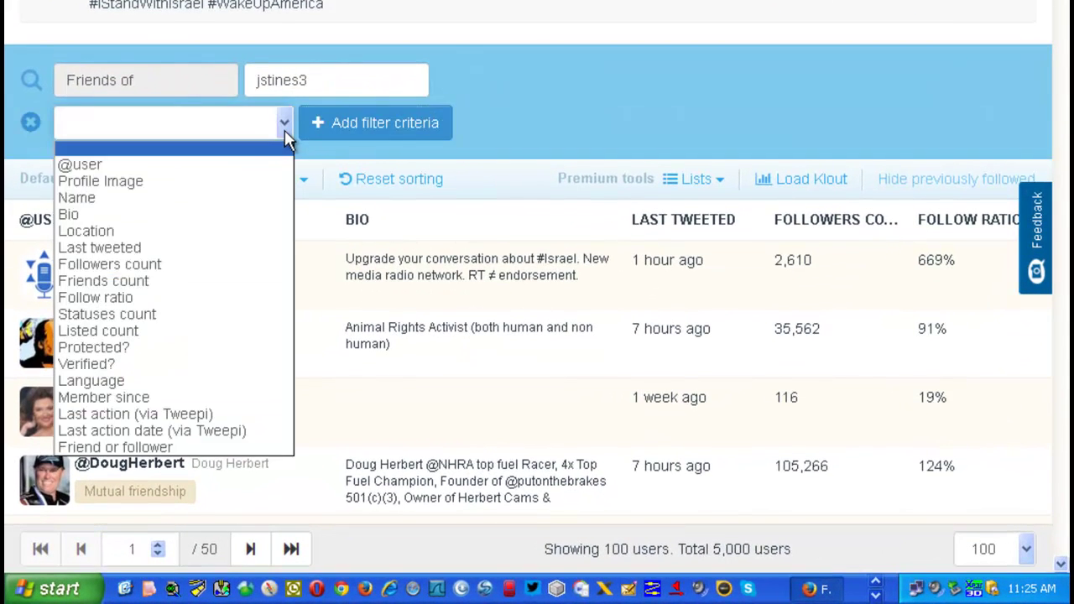
pyautogui.click(163, 447)
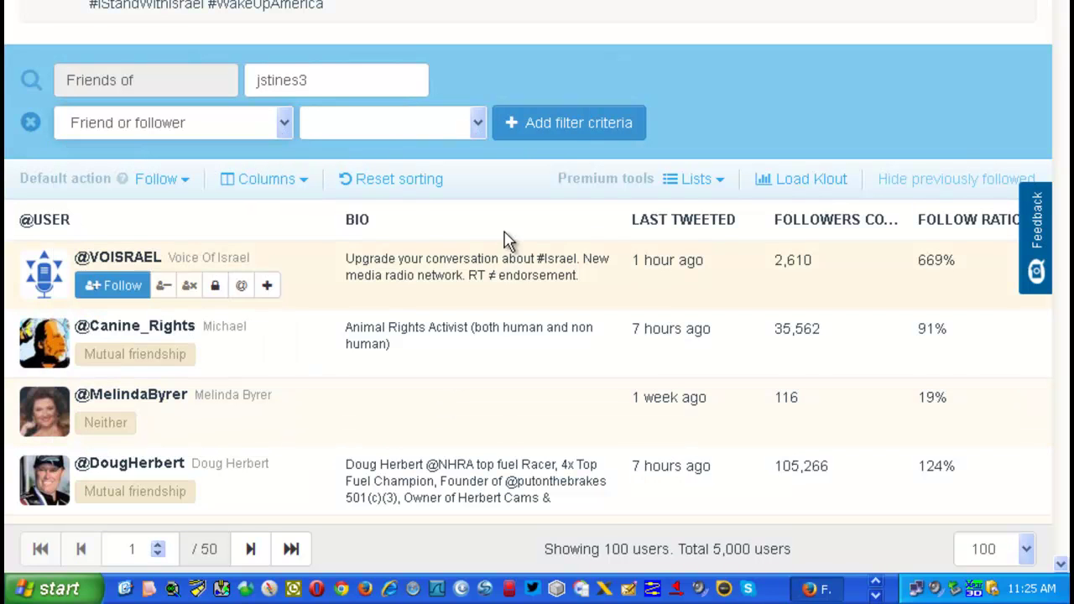
pyautogui.click(480, 126)
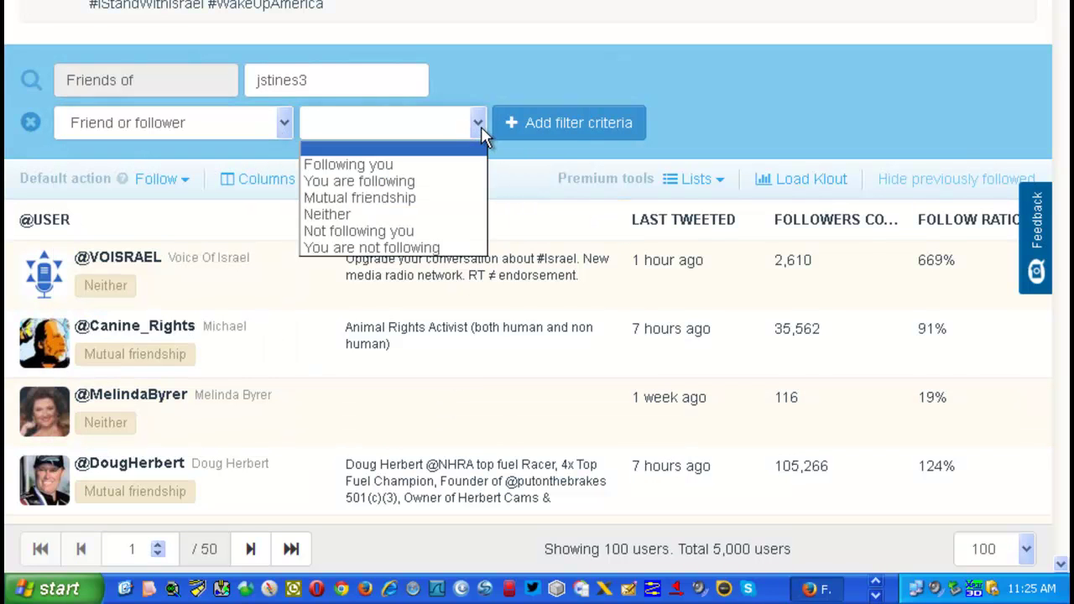
pyautogui.click(411, 249)
pyautogui.click(566, 126)
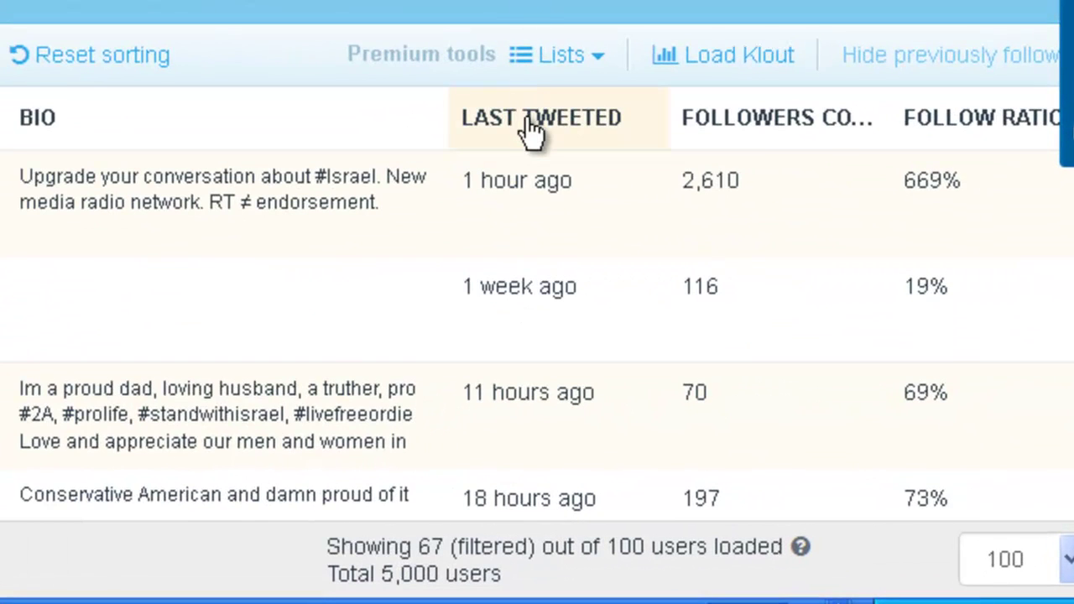
# Sort the filtered friends by last tweet date, with the most recently active accounts first.
pyautogui.click(531, 130)
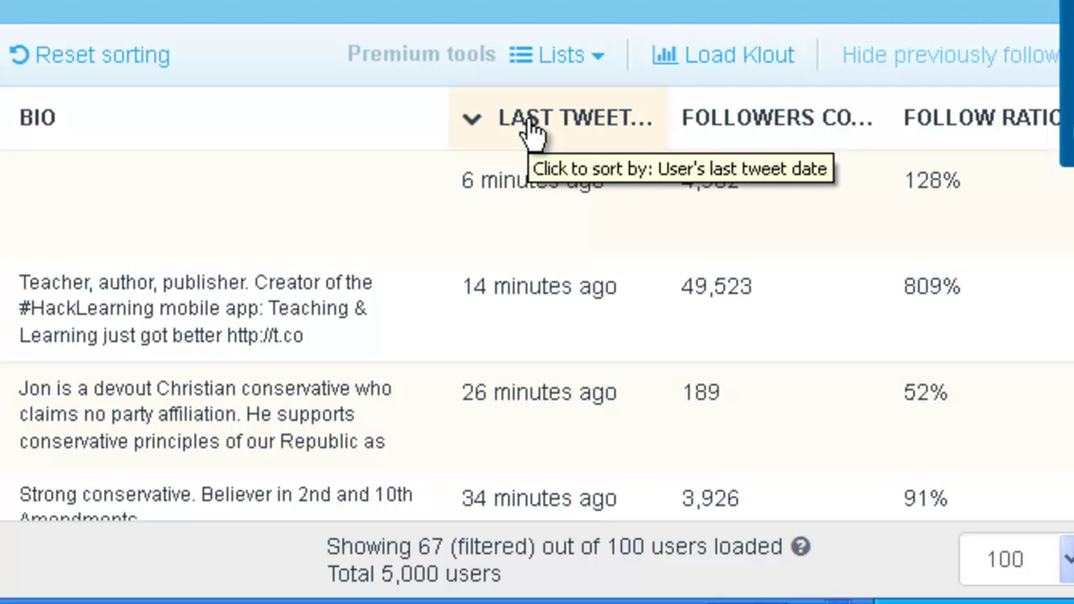
pyautogui.click(531, 130)
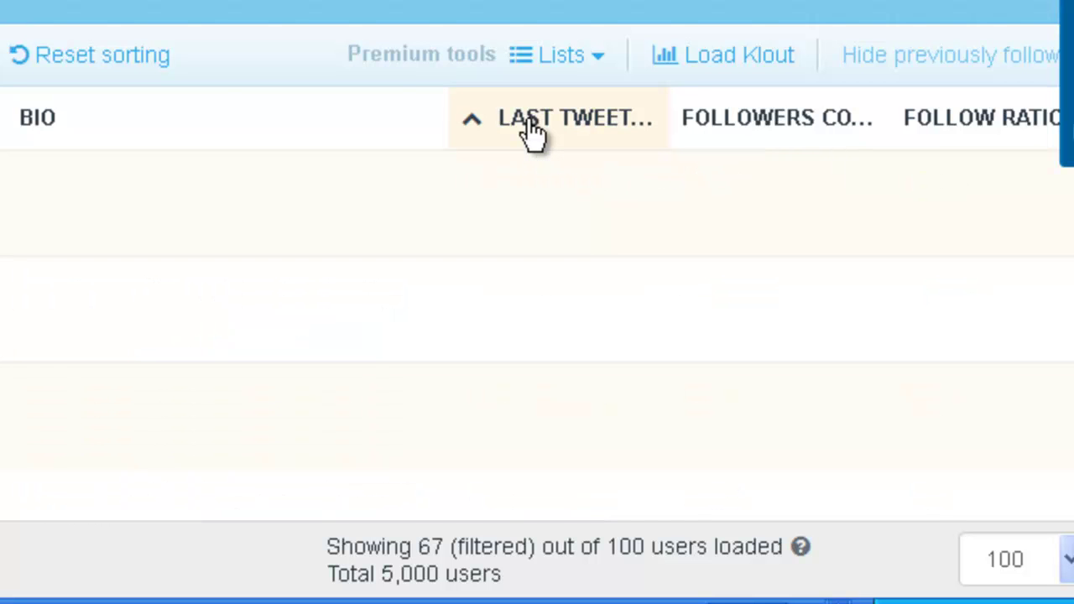
pyautogui.click(530, 130)
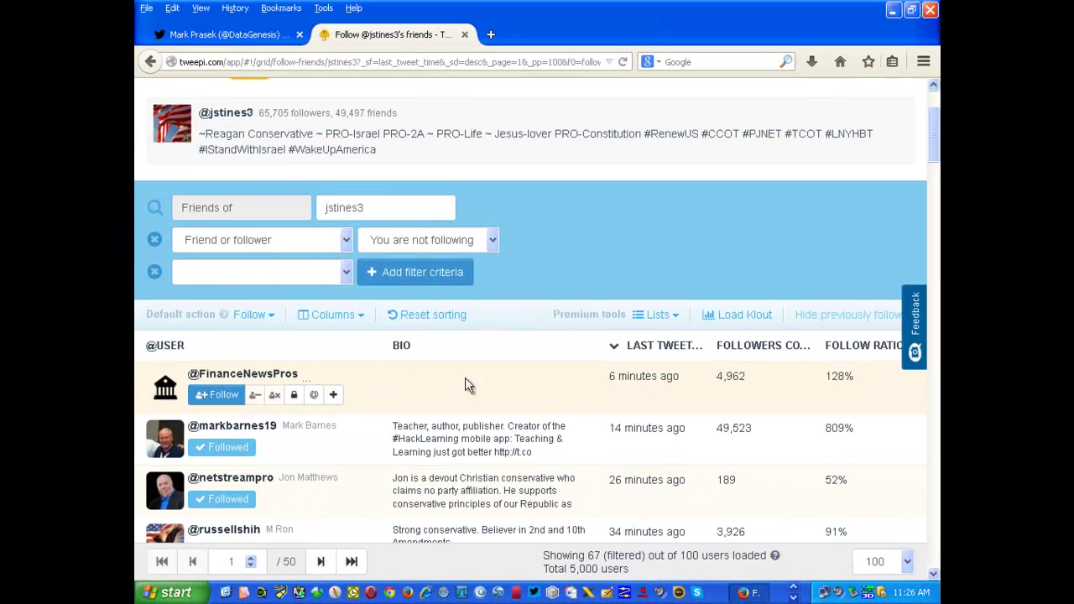
pyautogui.click(350, 398)
pyautogui.scroll(-5, 349, 397)
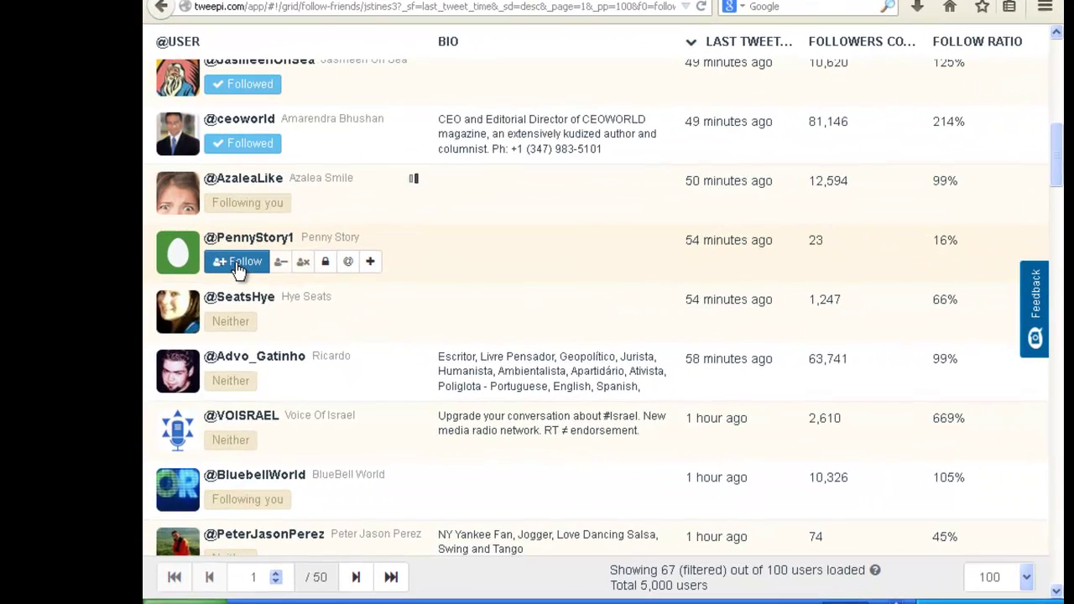
pyautogui.scroll(-2, 238, 267)
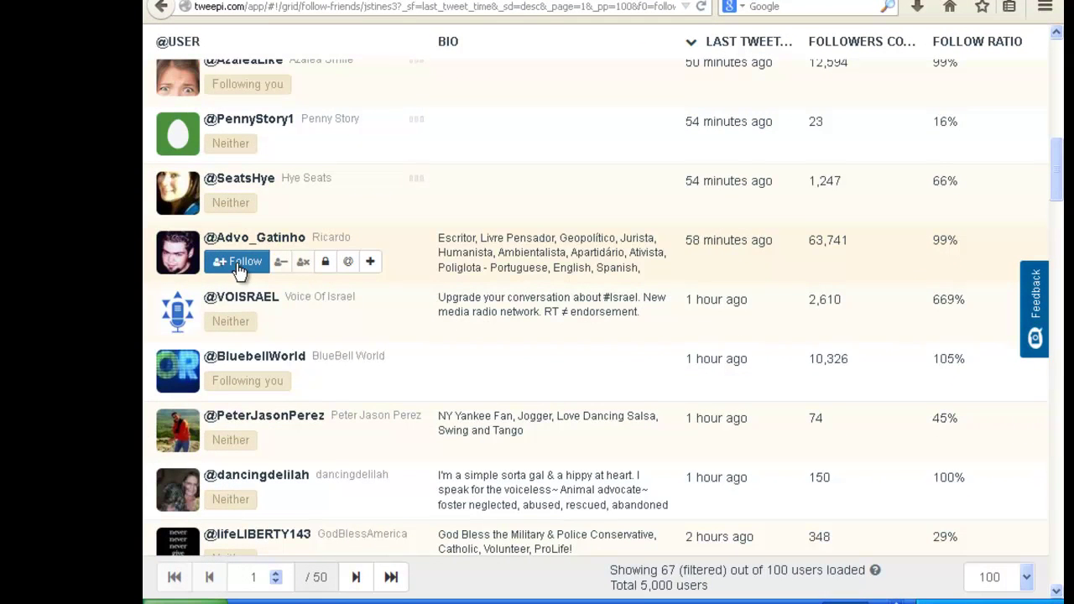
pyautogui.scroll(-2, 238, 267)
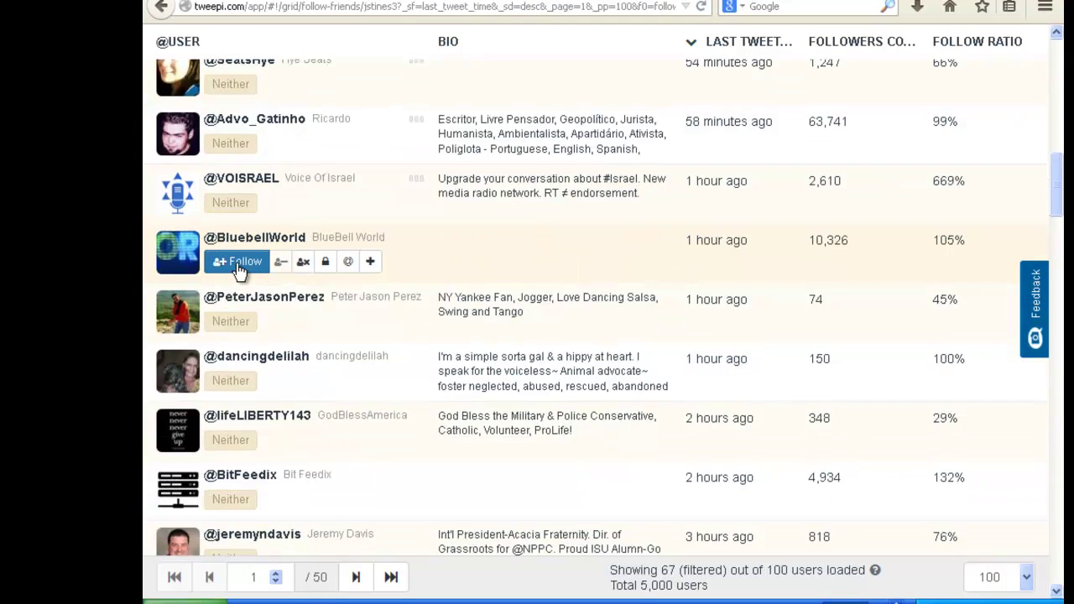
# Go to page 2 of the filtered friends list and sort it by last tweet date, most recent first.
pyautogui.scroll(-19, 401, 332)
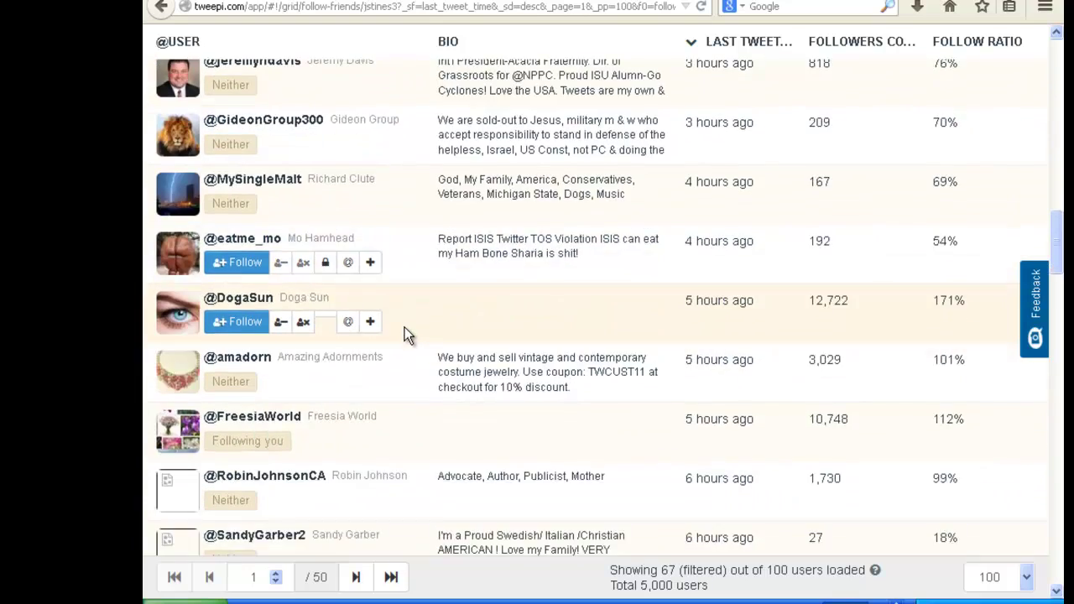
pyautogui.scroll(-20, 403, 330)
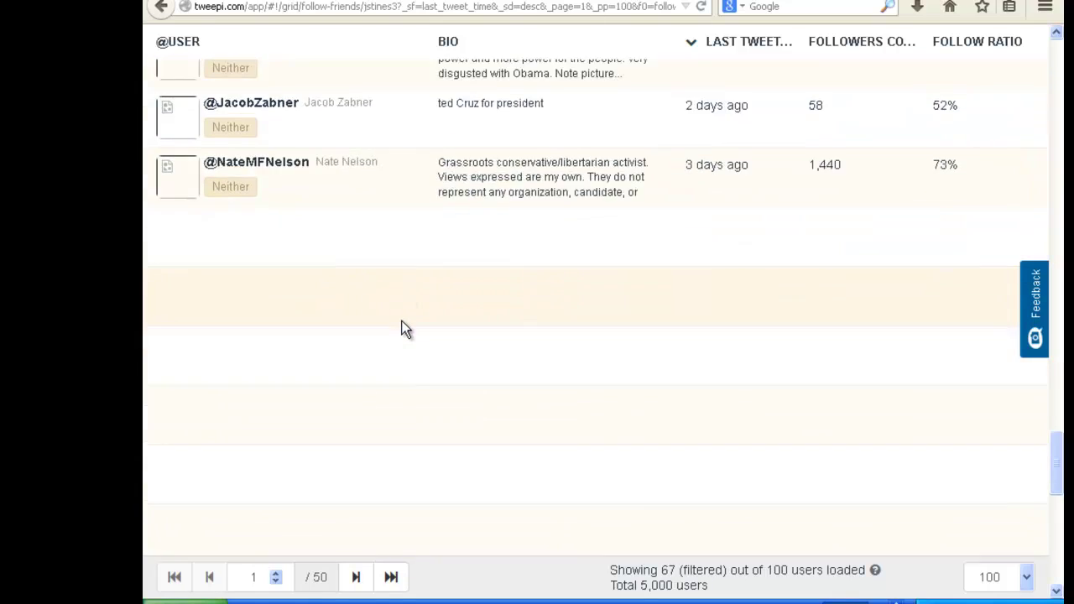
pyautogui.scroll(-3, 401, 329)
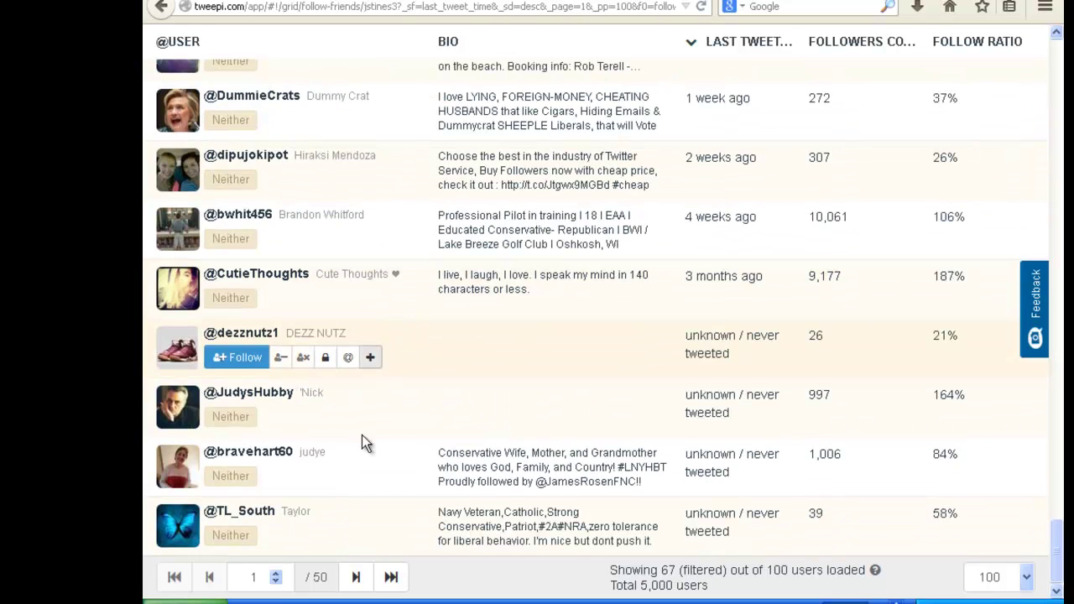
pyautogui.click(355, 577)
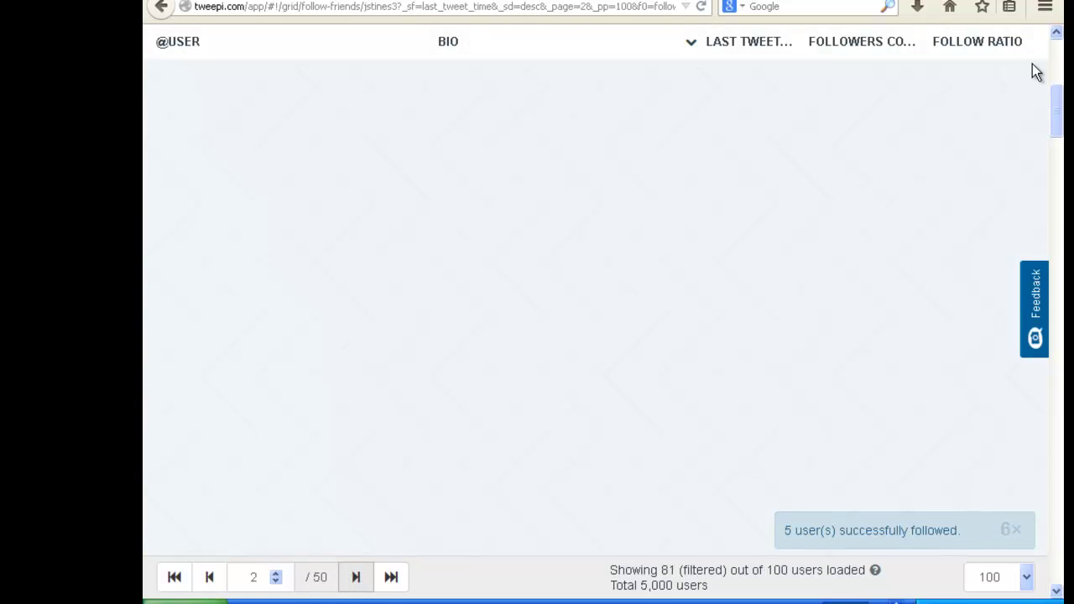
pyautogui.scroll(5, 1058, 65)
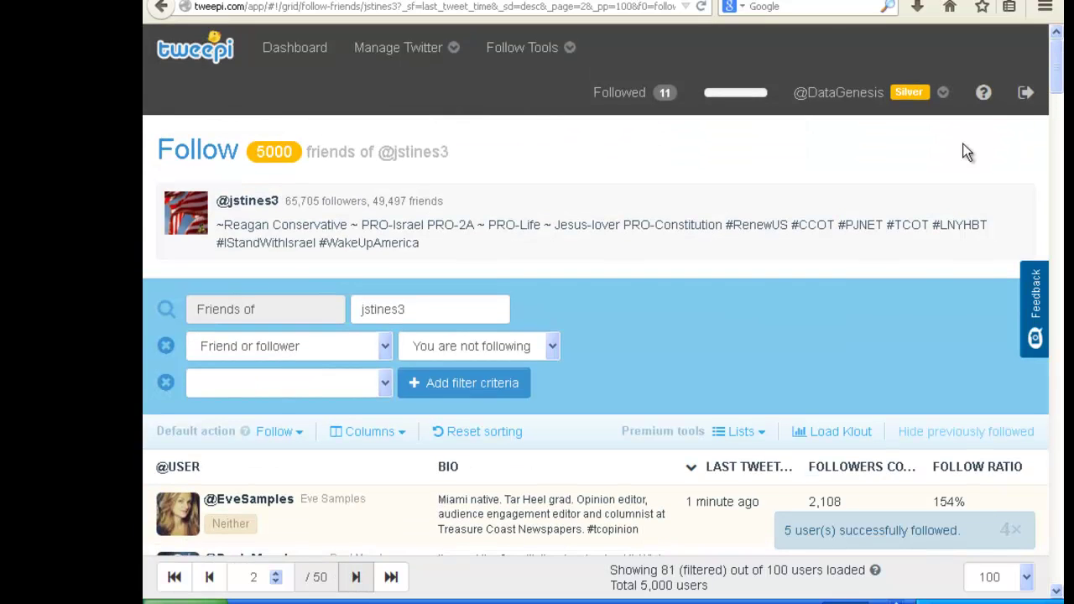
pyautogui.click(732, 474)
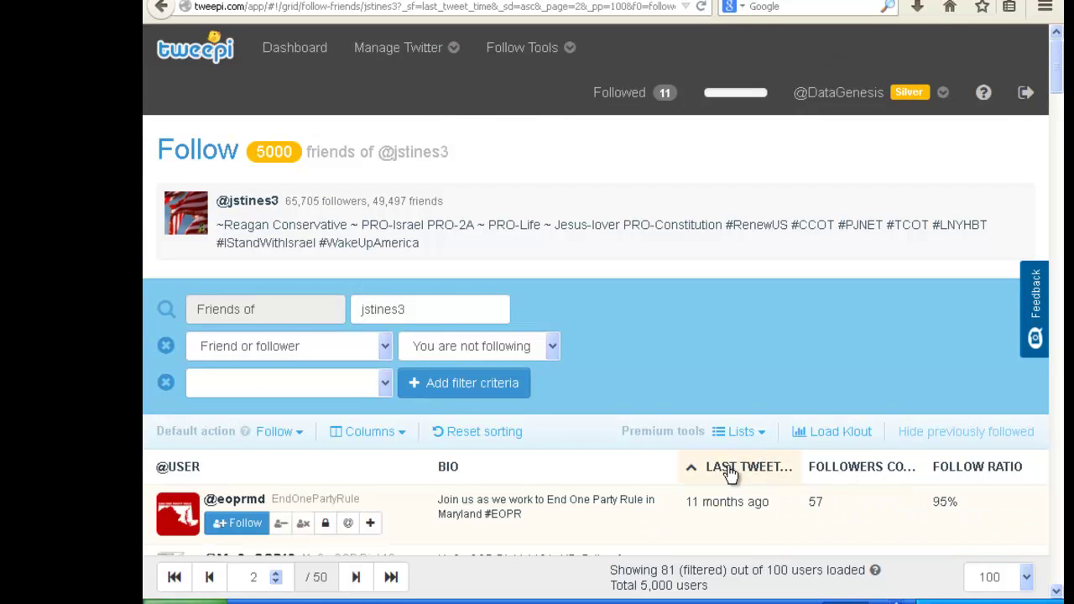
pyautogui.click(732, 474)
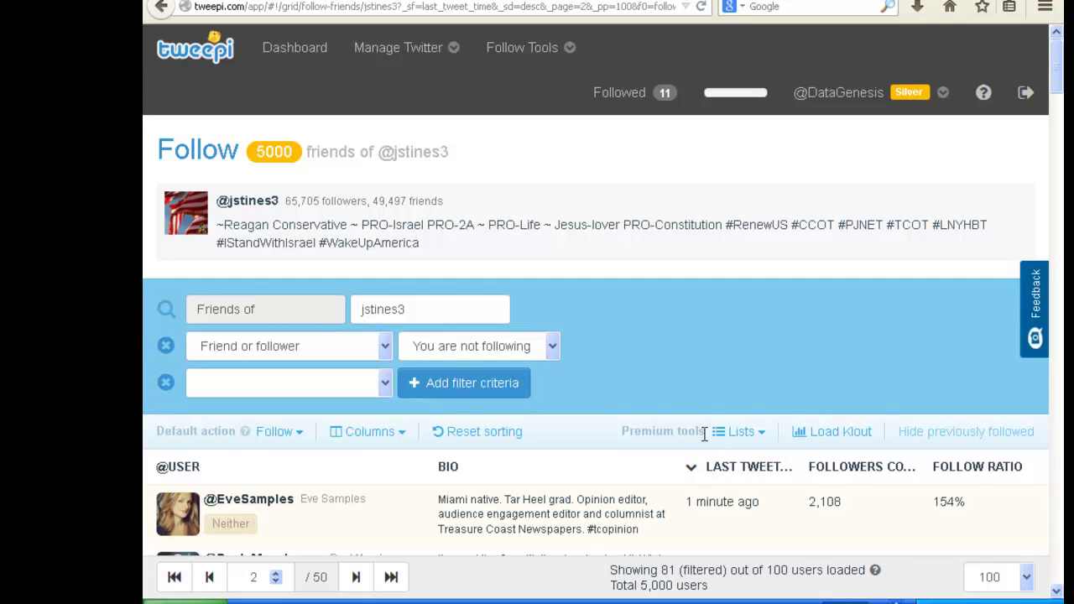
pyautogui.scroll(-7, 586, 400)
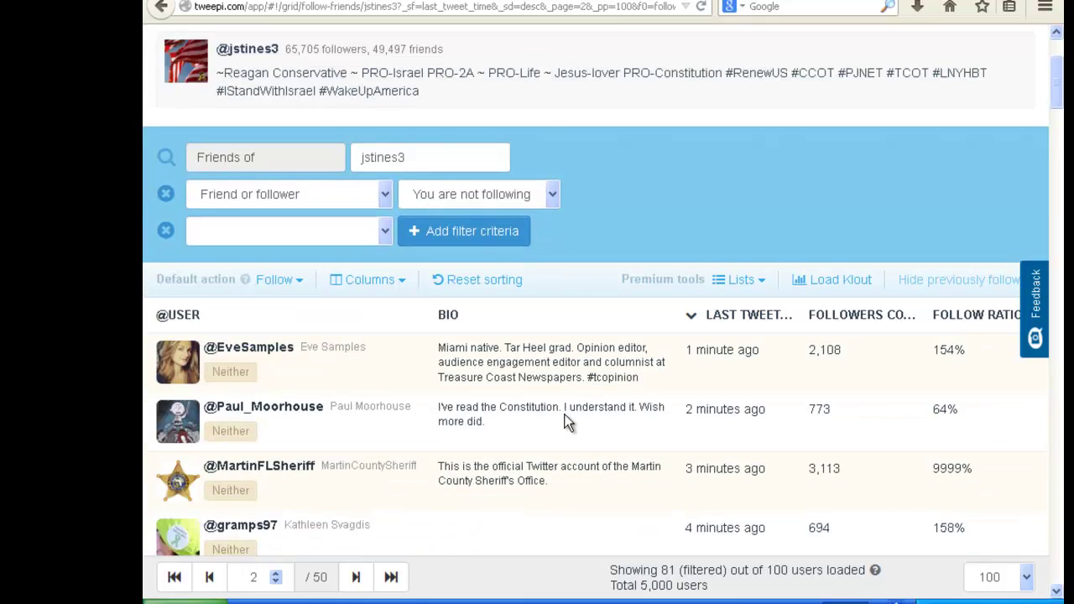